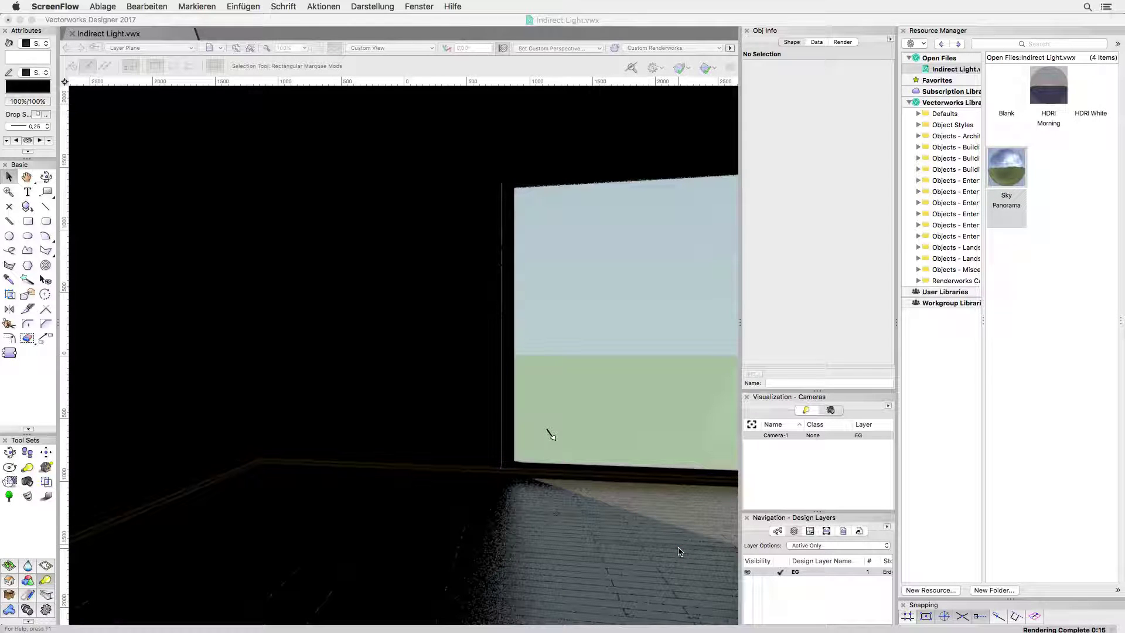
- Apply the HDRI White background to the view and confirm the Custom Renderworks quality options
{"action": "double_click", "coordinate": [1093, 99]}
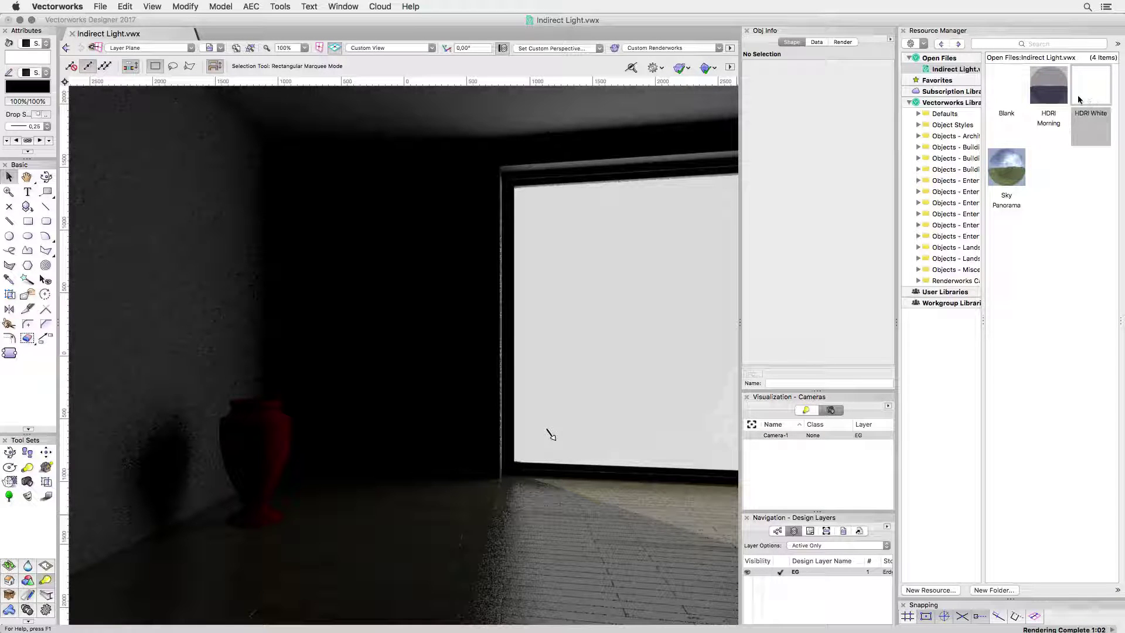
{"action": "left_click", "coordinate": [614, 50]}
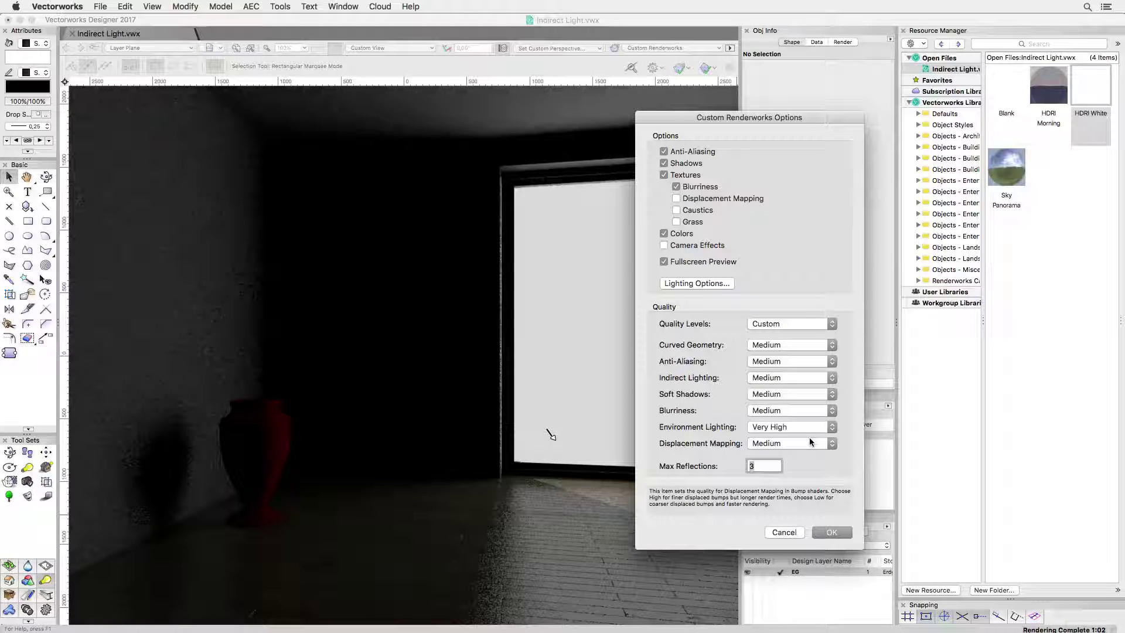
{"action": "left_click", "coordinate": [838, 533]}
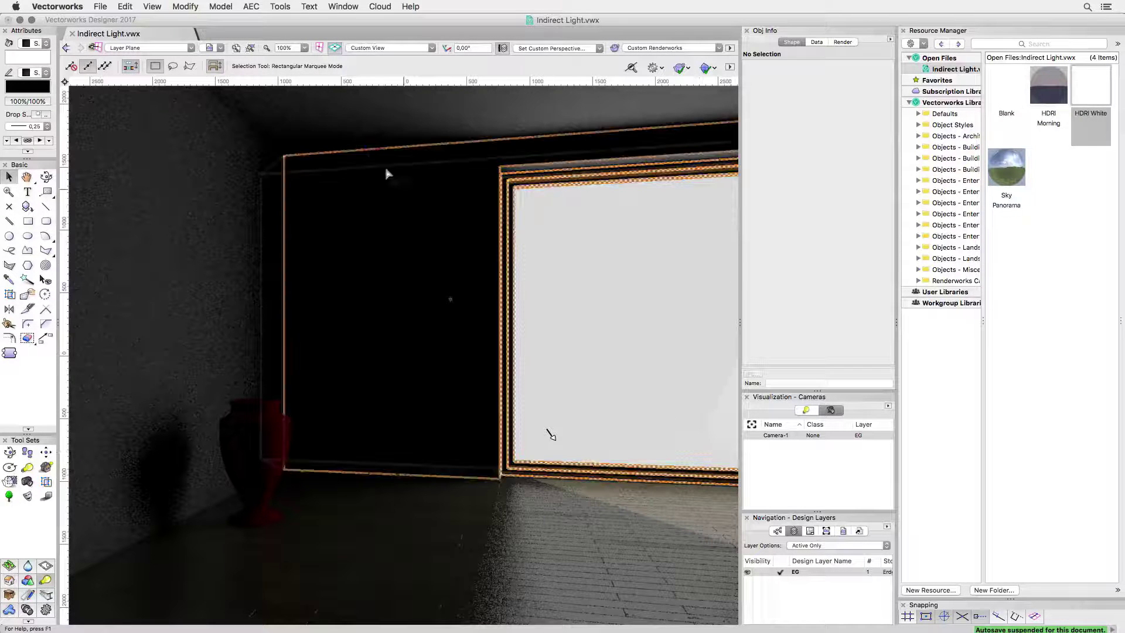
- Set the indirect lighting in the lighting options to Interior, 8 Bounces
{"action": "left_click", "coordinate": [152, 6]}
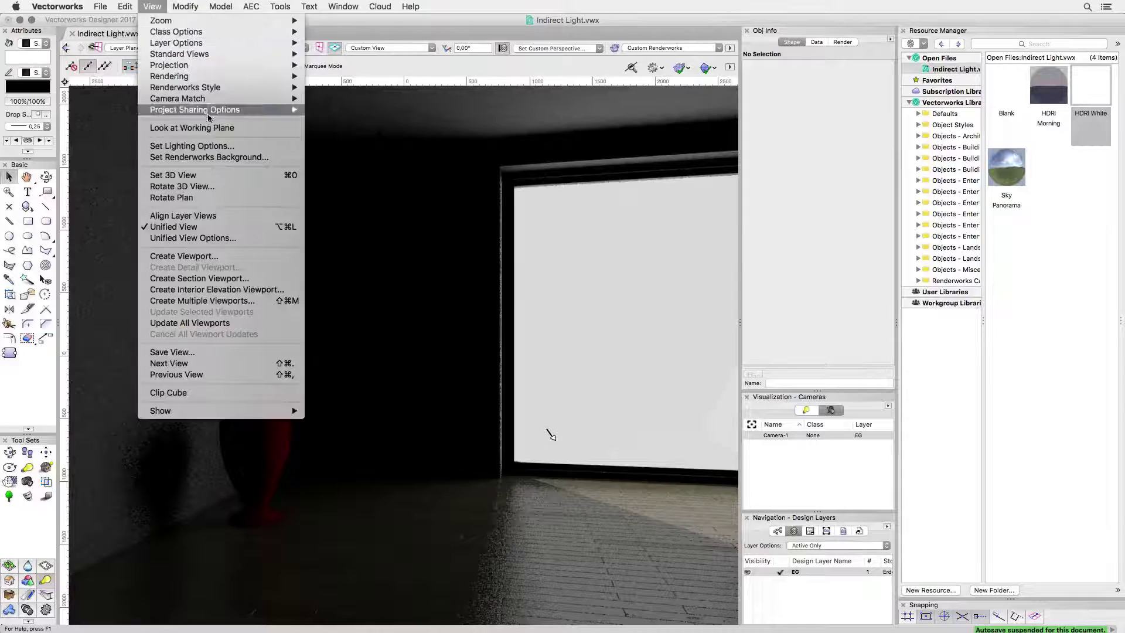
{"action": "left_click", "coordinate": [215, 147]}
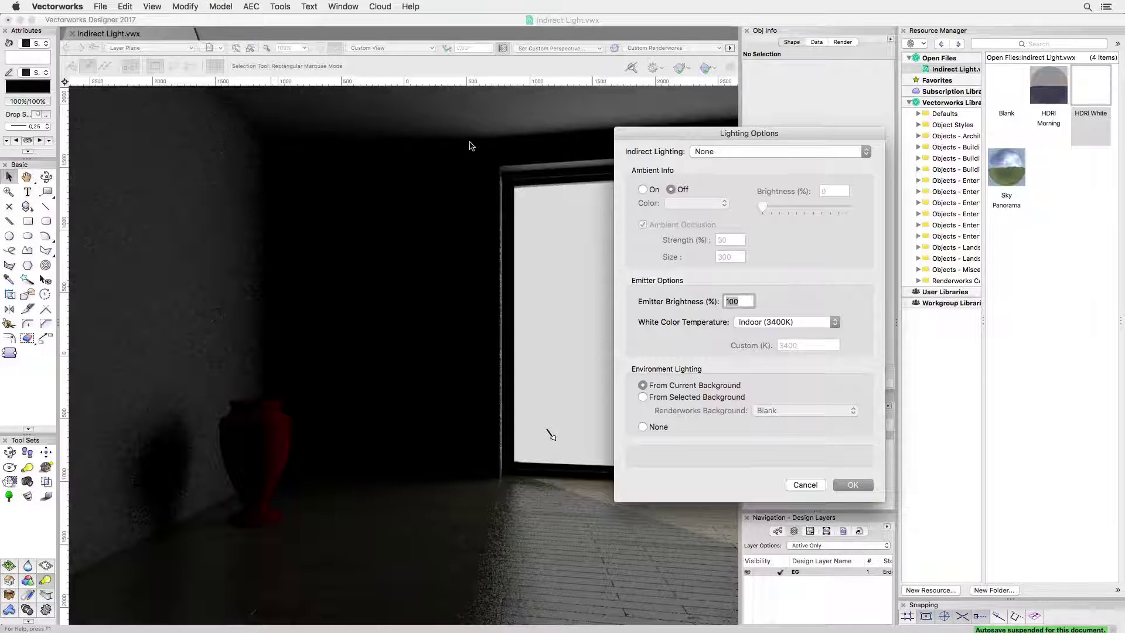
{"action": "left_click", "coordinate": [710, 154]}
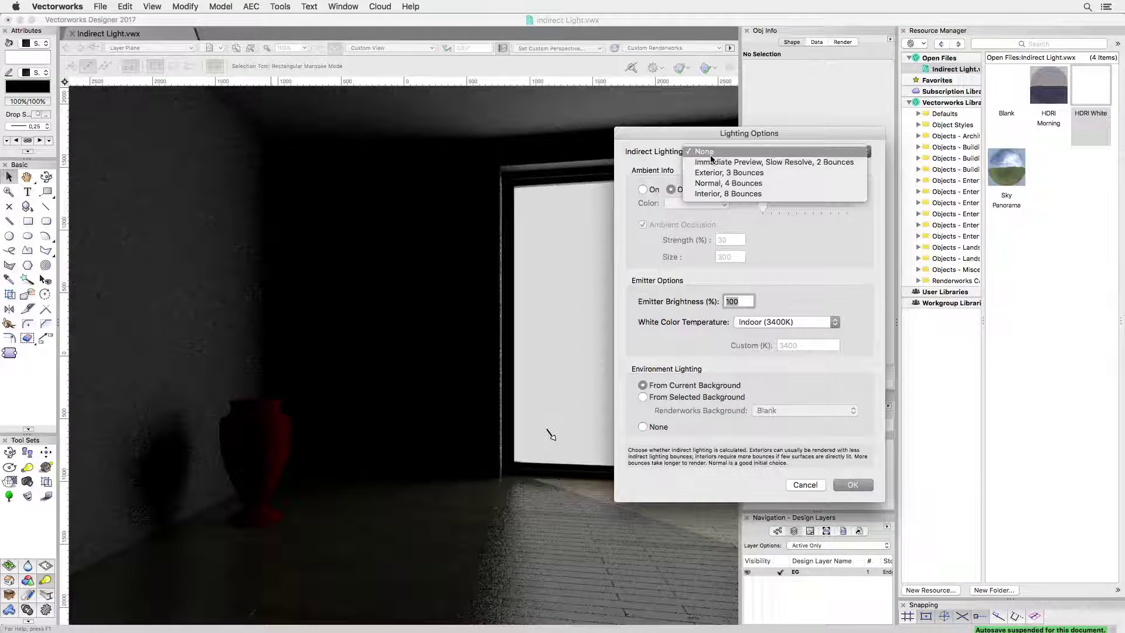
{"action": "left_click", "coordinate": [720, 194]}
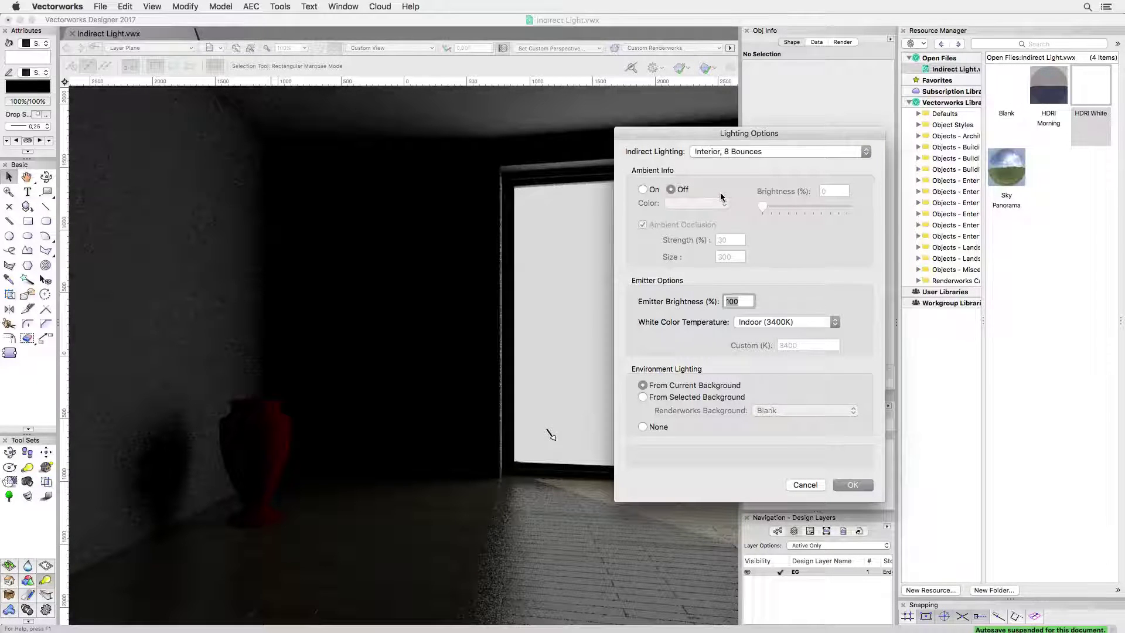
{"action": "left_click", "coordinate": [852, 484]}
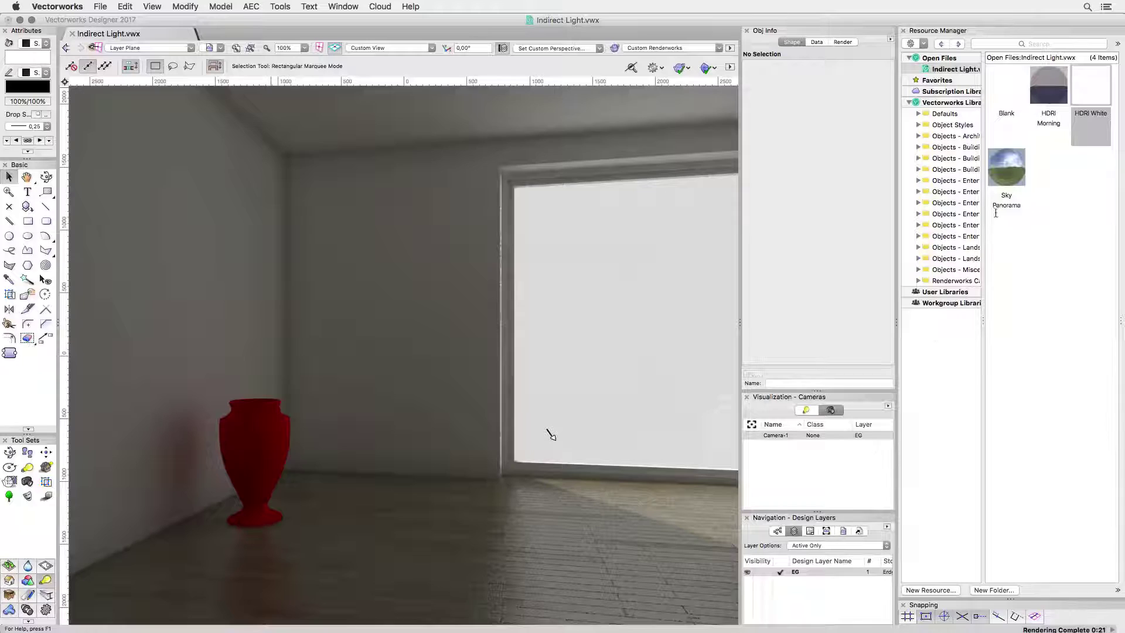
- Apply the Sky Panorama background and set environment lighting to come from the selected HDRI White background
{"action": "double_click", "coordinate": [1014, 172]}
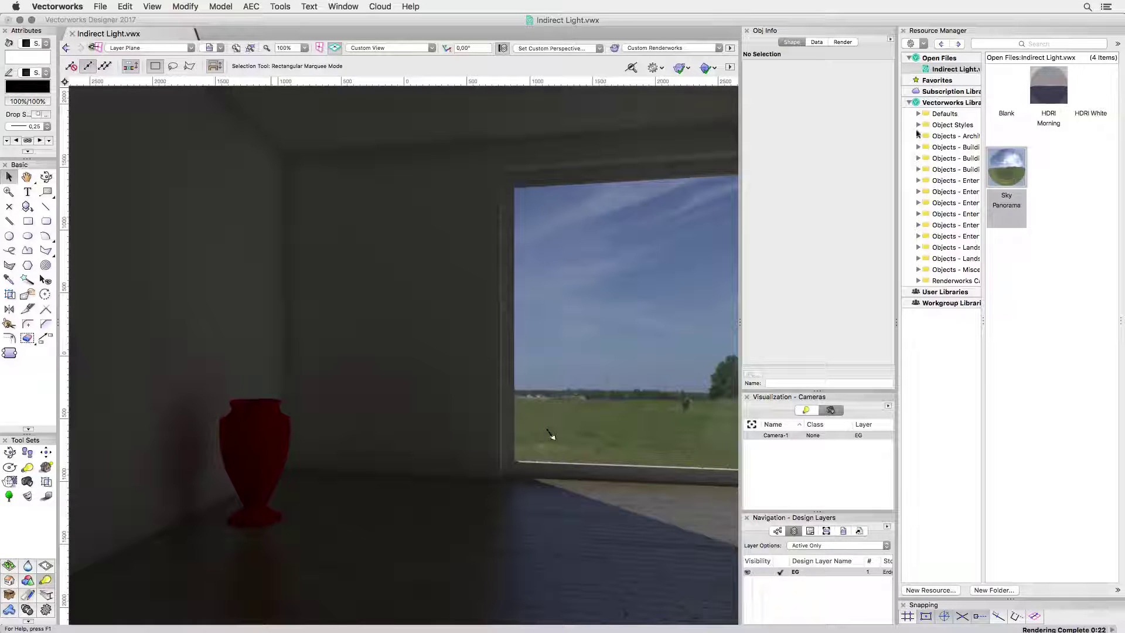
{"action": "left_click", "coordinate": [153, 7]}
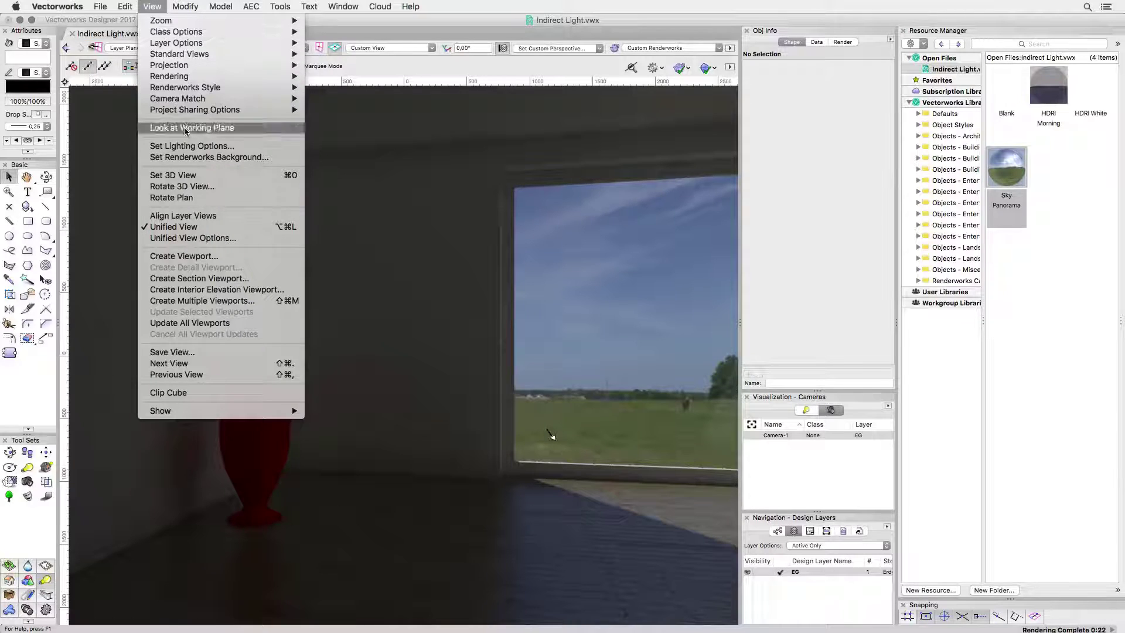
{"action": "left_click", "coordinate": [188, 147]}
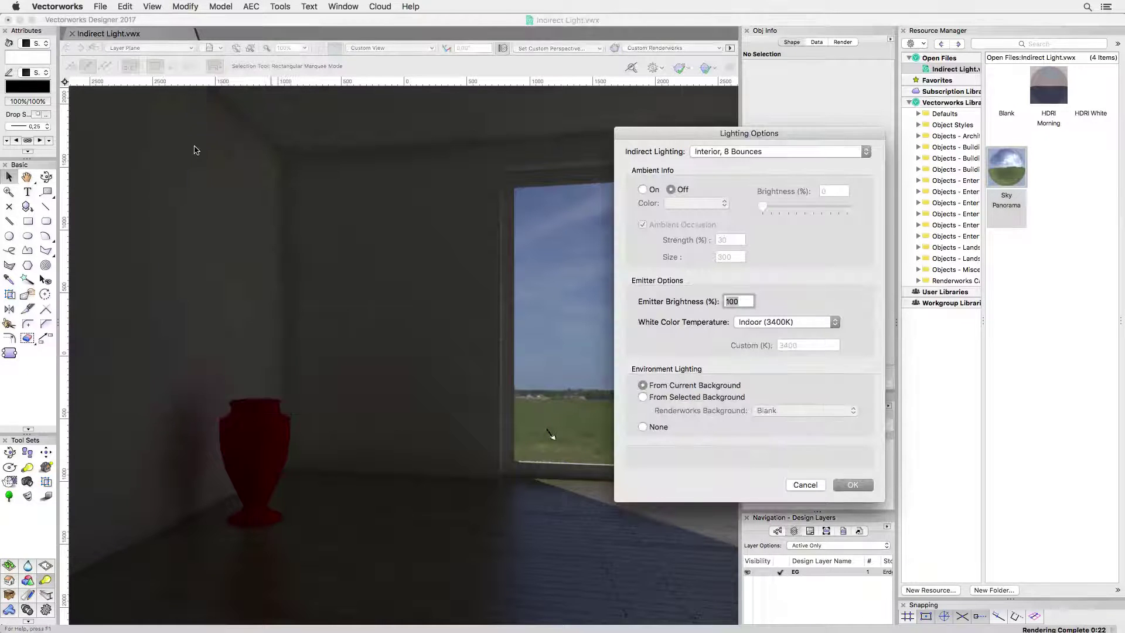
{"action": "mouse_move", "coordinate": [646, 396]}
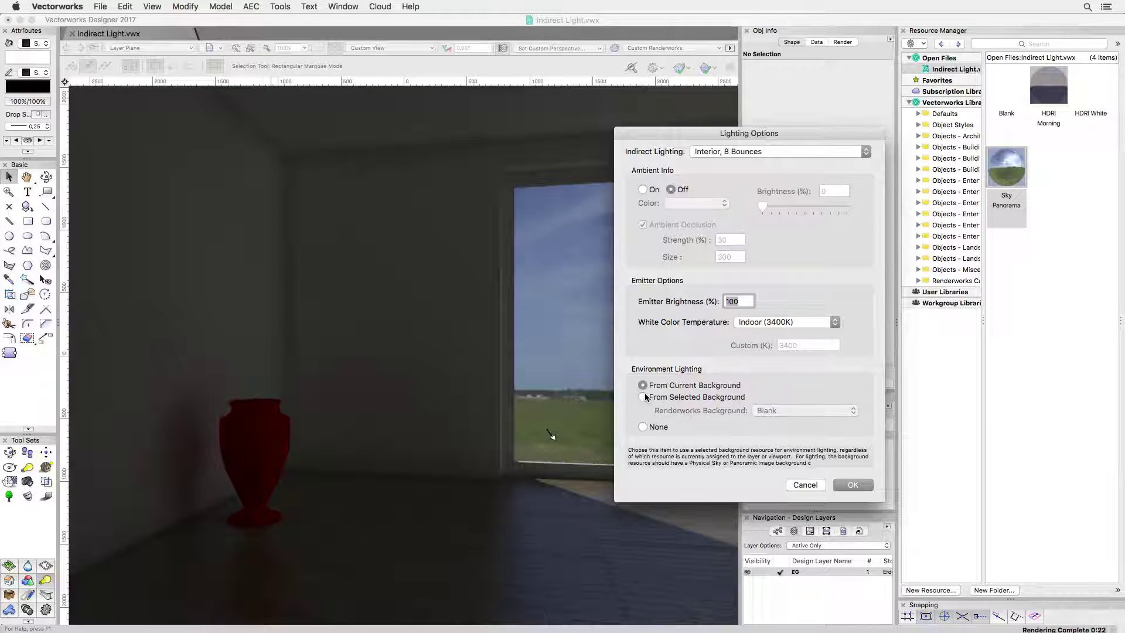
{"action": "left_click", "coordinate": [644, 397]}
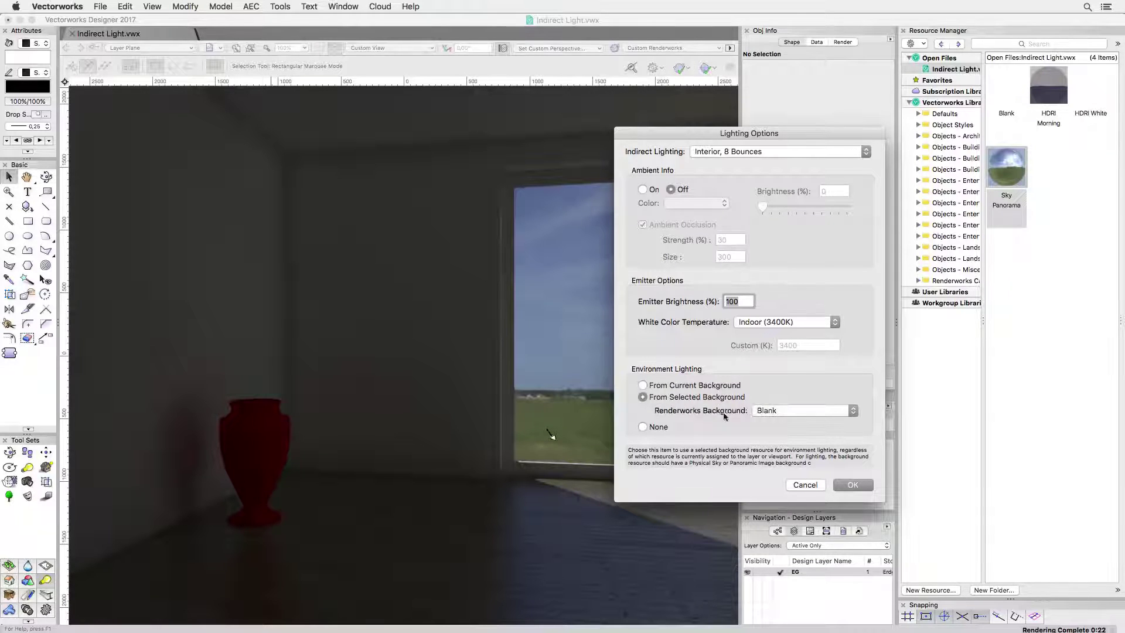
{"action": "left_click", "coordinate": [763, 412]}
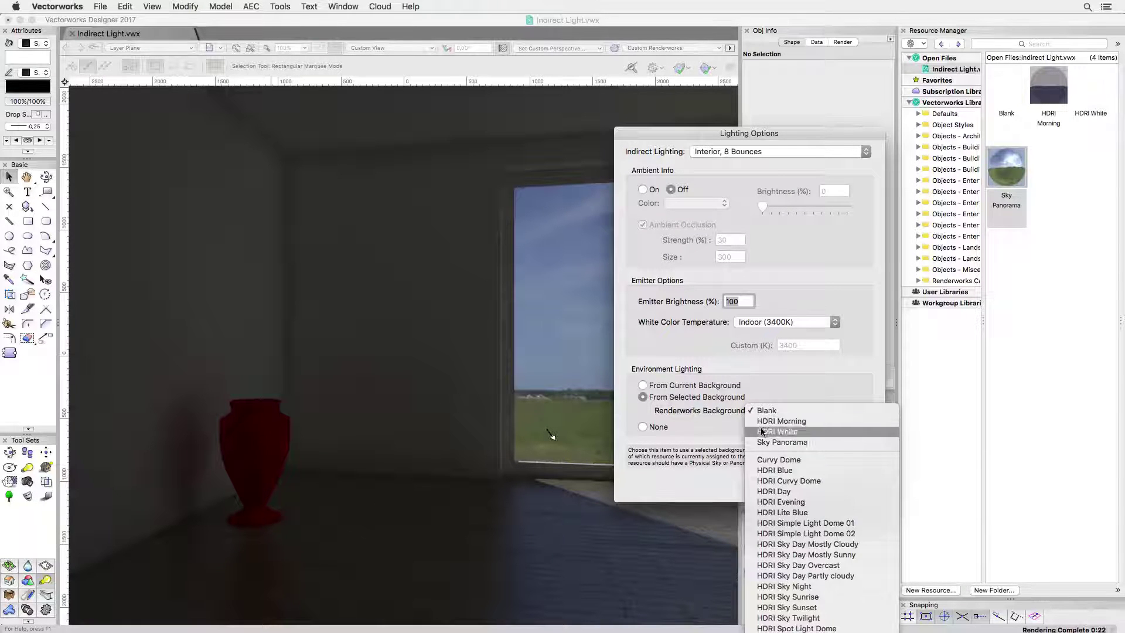
{"action": "left_click", "coordinate": [761, 431]}
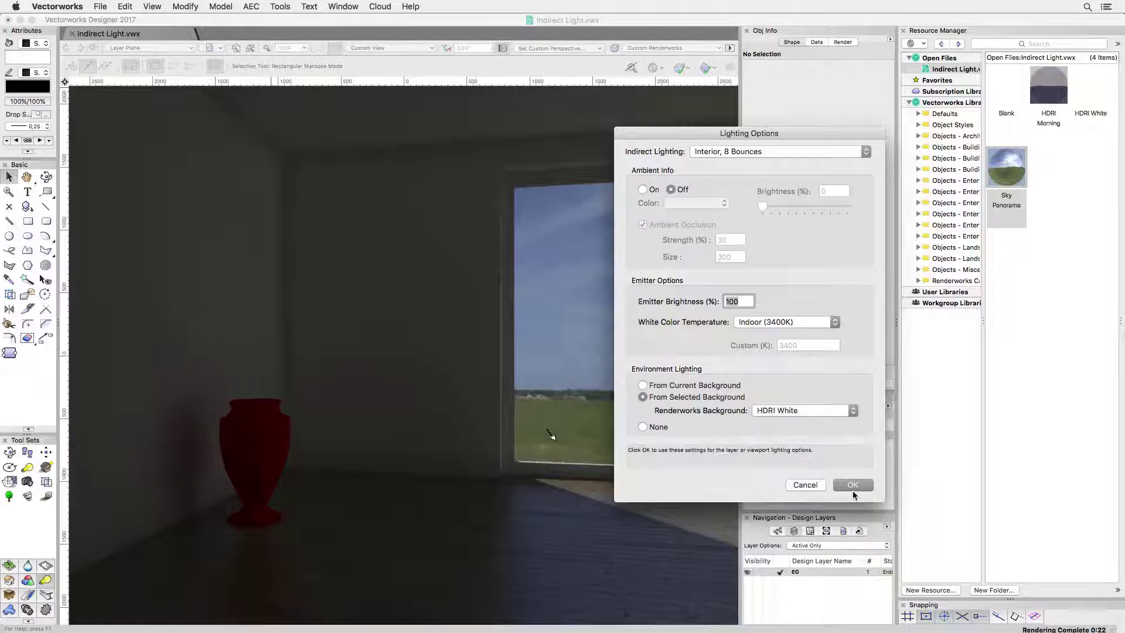
{"action": "left_click", "coordinate": [853, 486]}
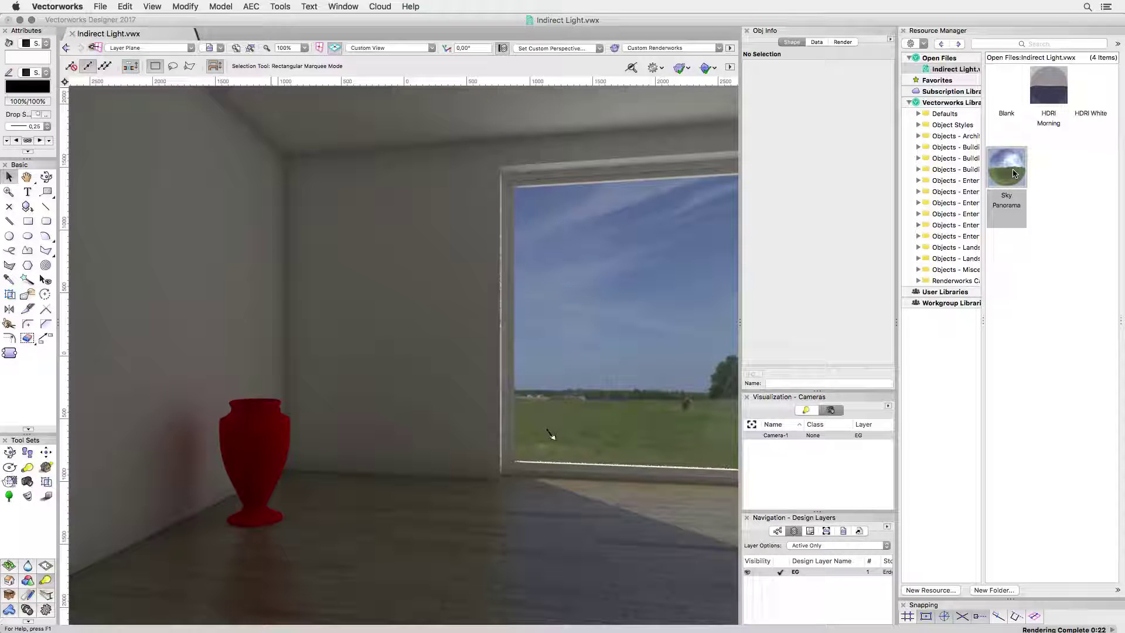
- Edit the HDRI White background and set its environment lighting brightness to 200%
{"action": "right_click", "coordinate": [1091, 93]}
{"action": "left_click", "coordinate": [1108, 157]}
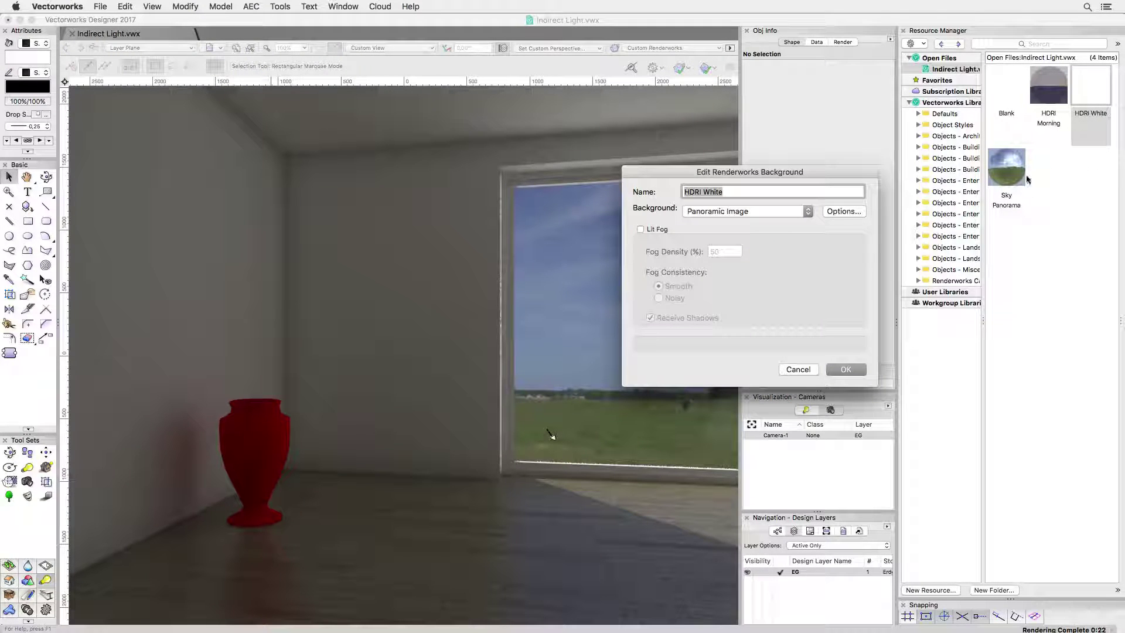
{"action": "left_click", "coordinate": [862, 212]}
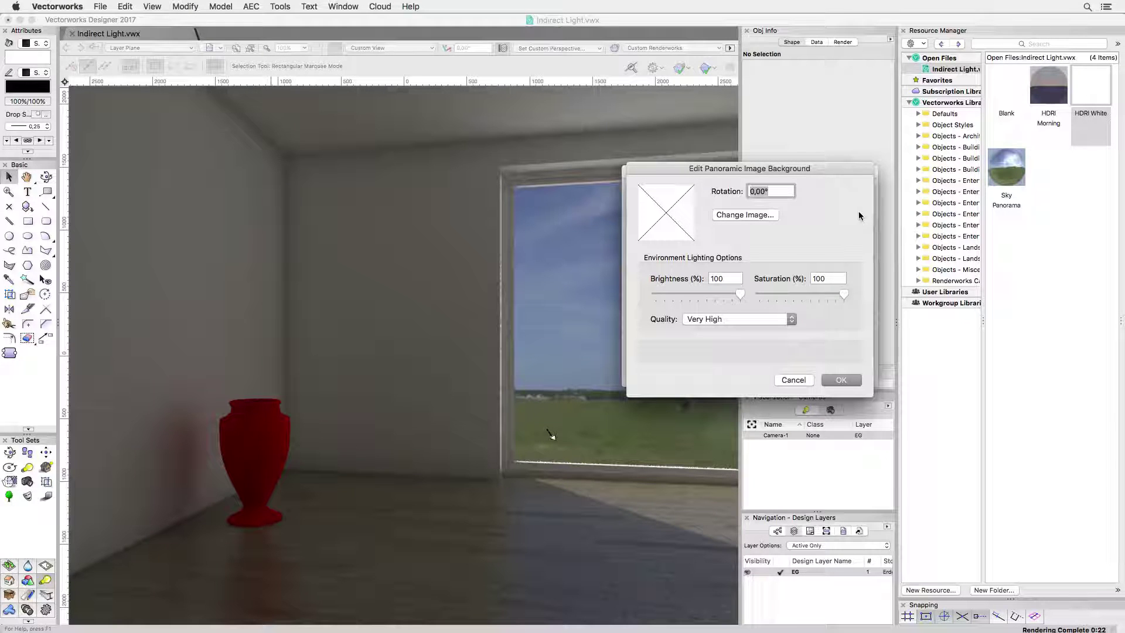
{"action": "left_click", "coordinate": [727, 278]}
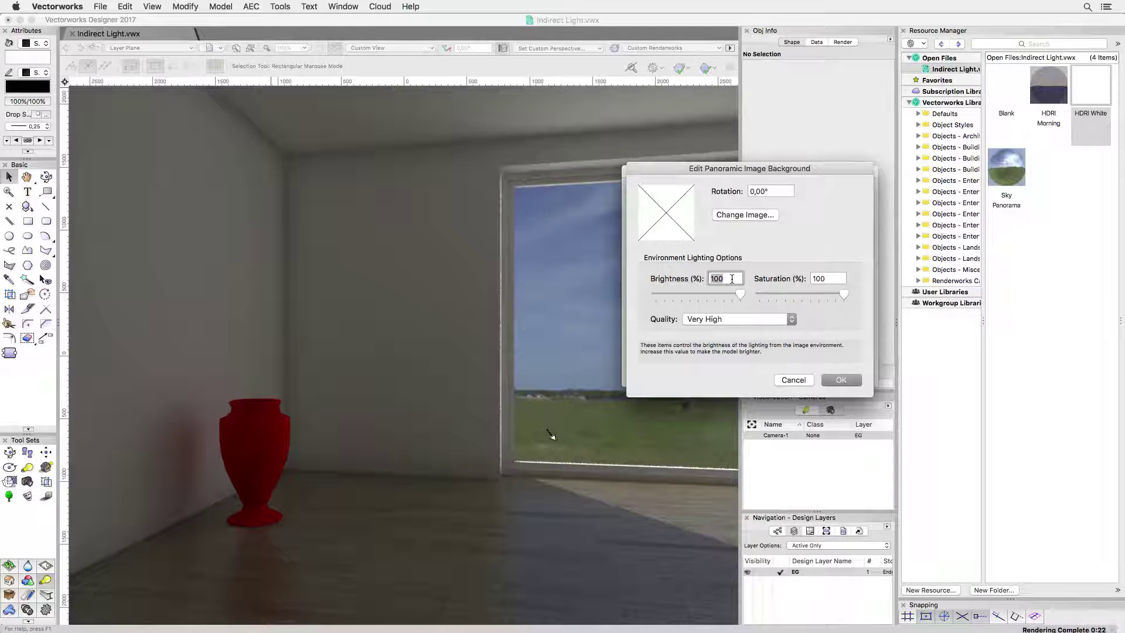
{"action": "type", "text": "200"}
{"action": "left_click", "coordinate": [848, 378]}
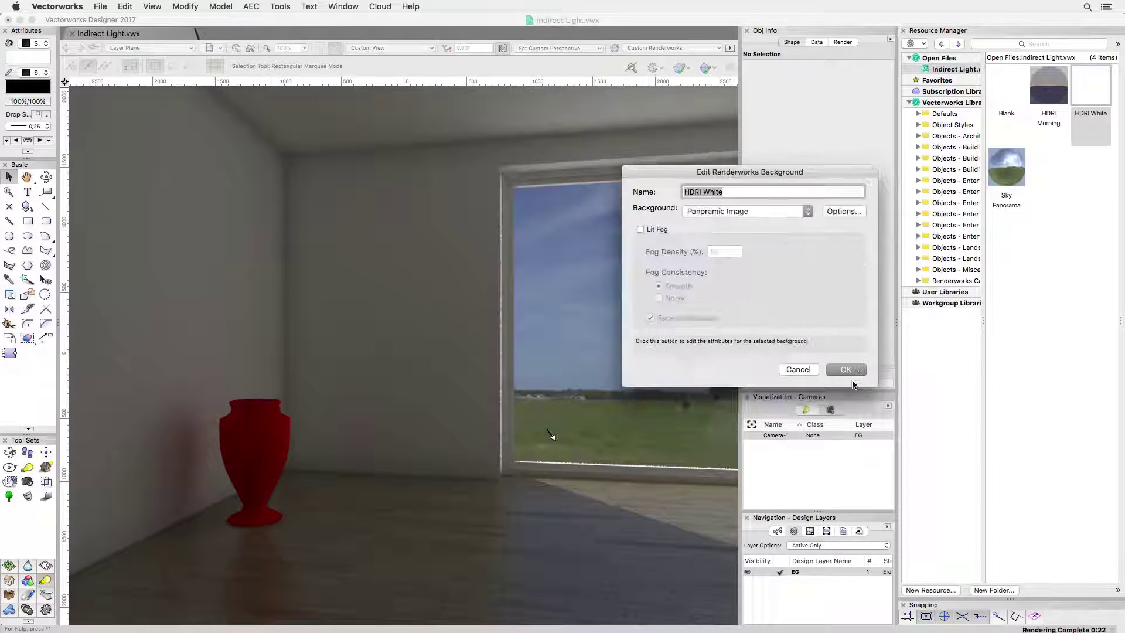
{"action": "left_click", "coordinate": [845, 369]}
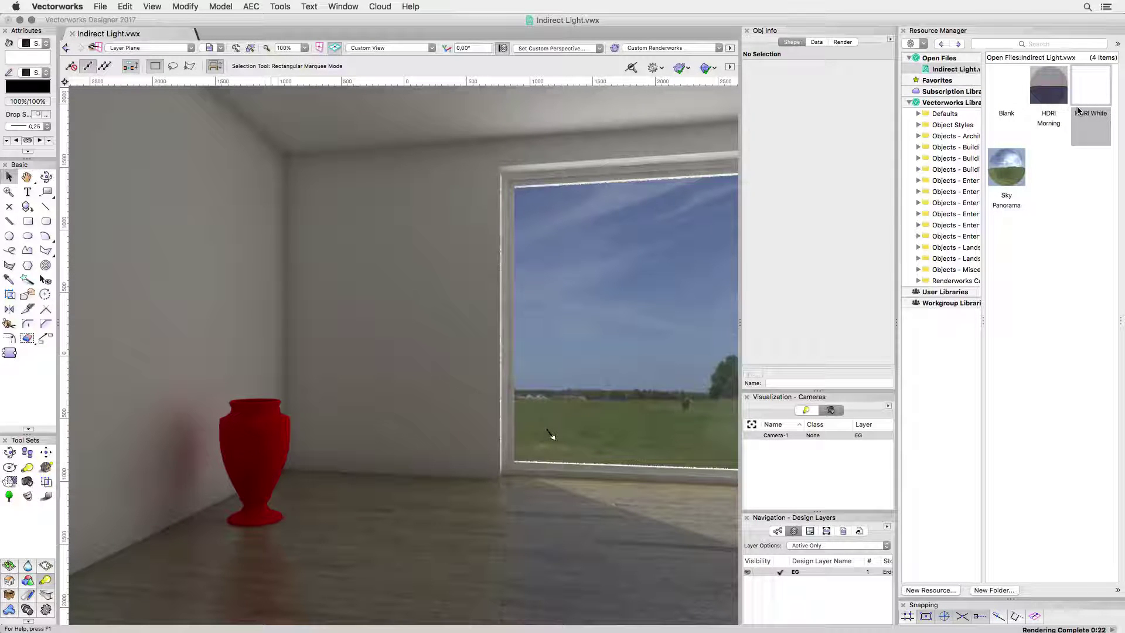
- Edit the Sky Panorama background and set its environment lighting brightness to 200%
{"action": "right_click", "coordinate": [1021, 163]}
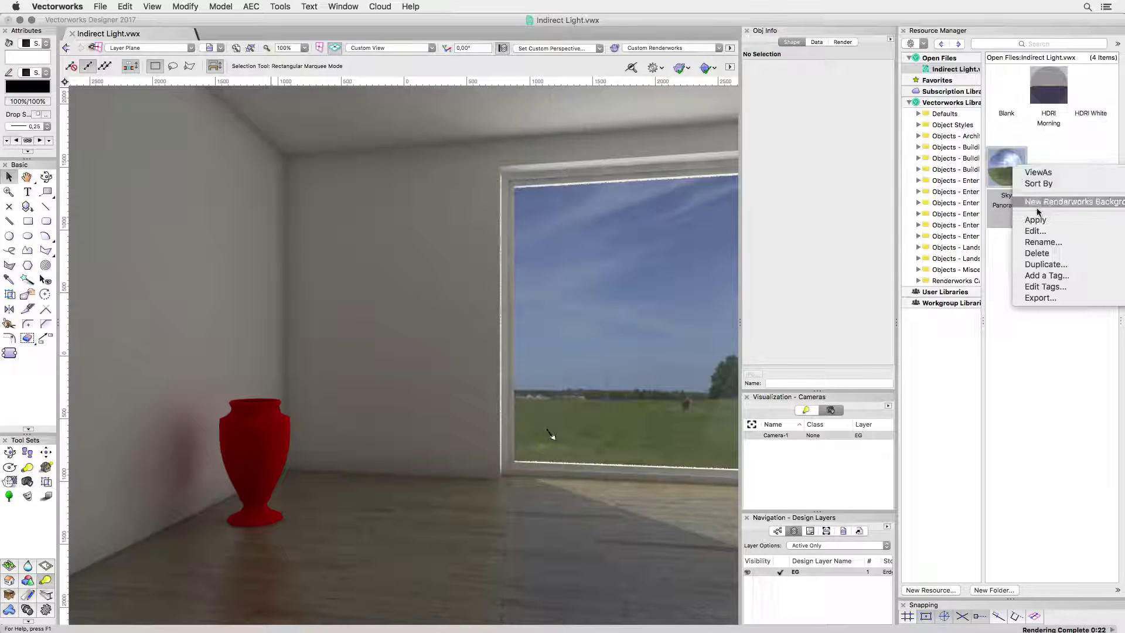
{"action": "left_click", "coordinate": [1042, 235]}
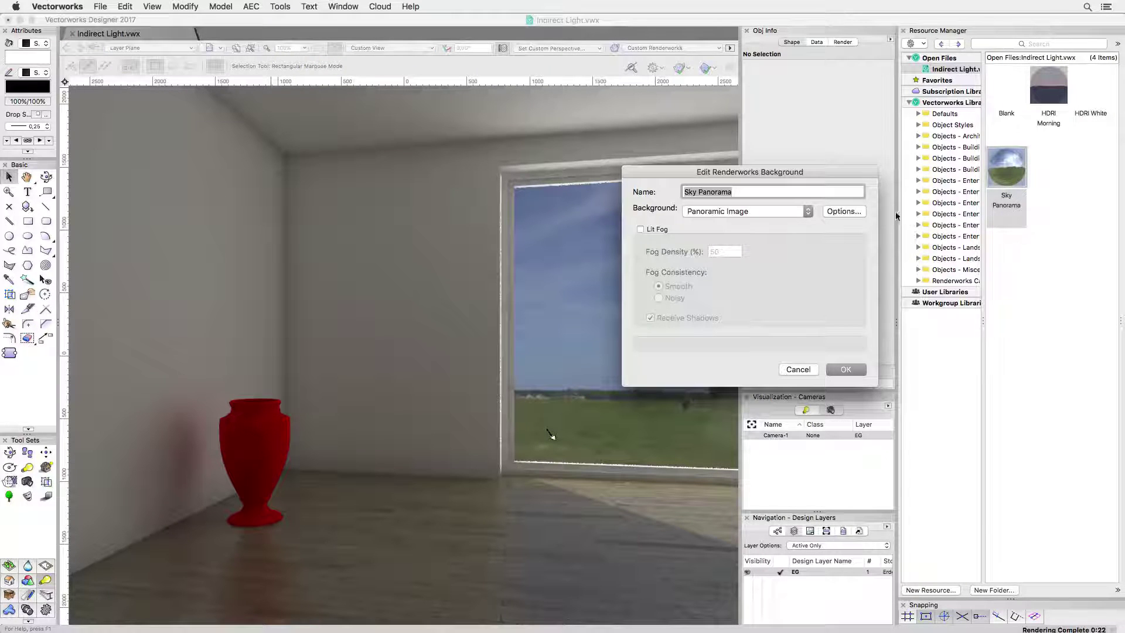
{"action": "left_click", "coordinate": [859, 212]}
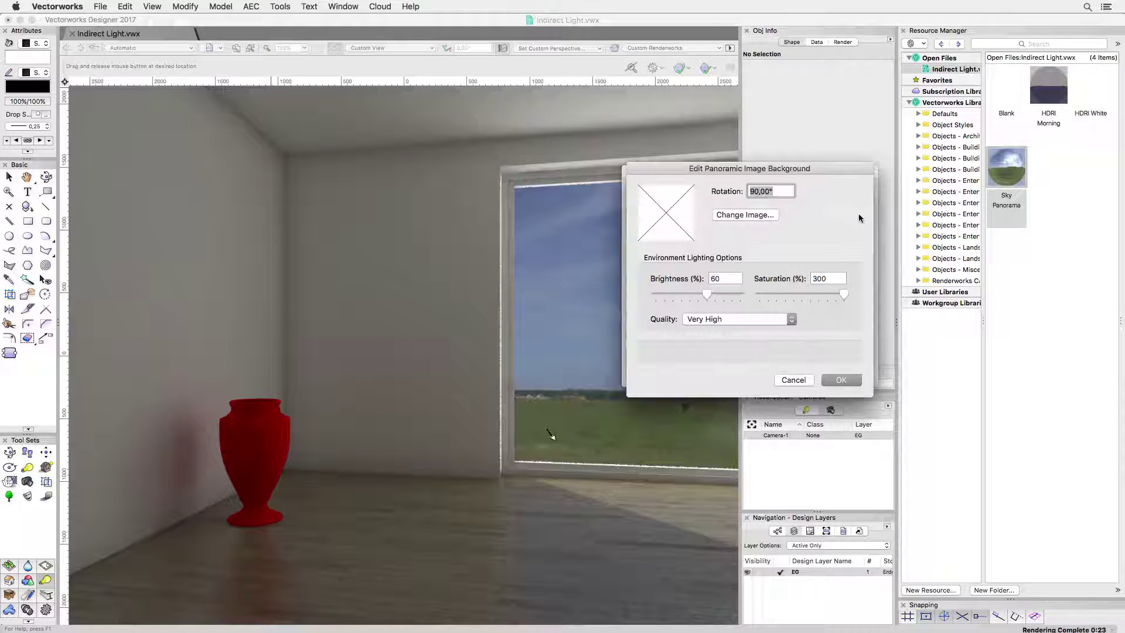
{"action": "left_click", "coordinate": [727, 279]}
{"action": "type", "text": "200"}
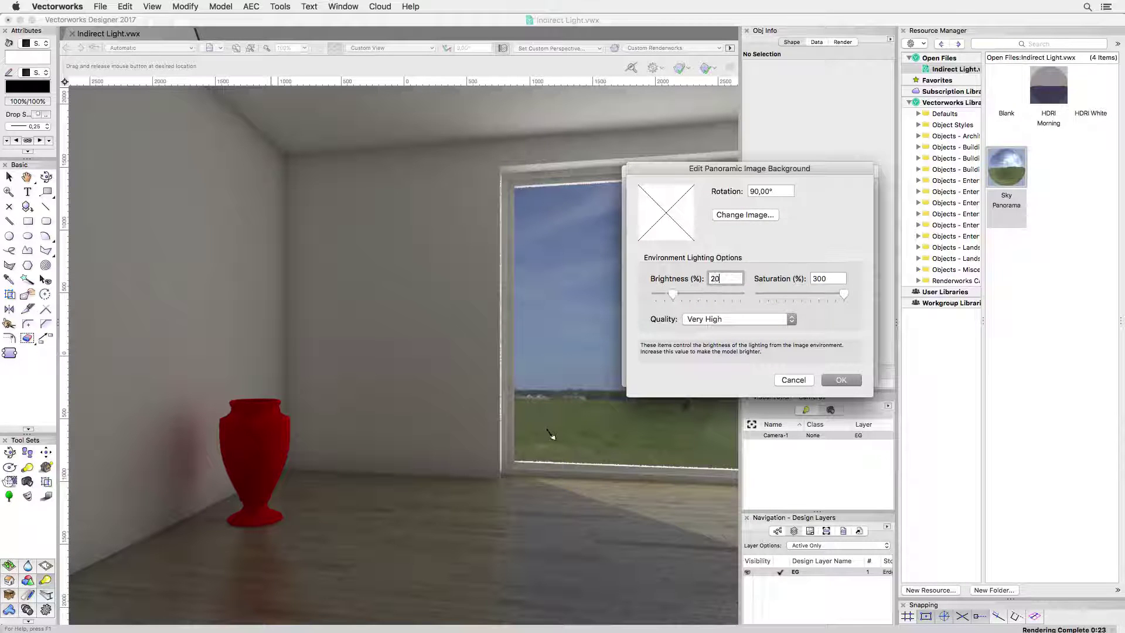
{"action": "left_click", "coordinate": [817, 279]}
{"action": "left_click", "coordinate": [815, 280]}
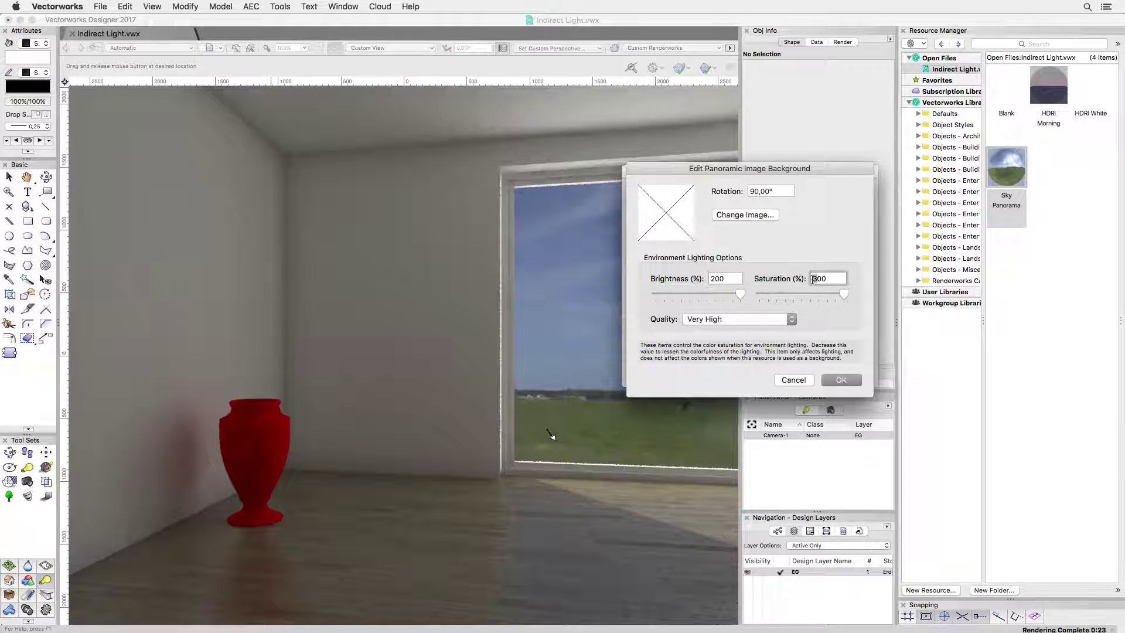
{"action": "left_click", "coordinate": [852, 378]}
{"action": "left_click", "coordinate": [845, 369]}
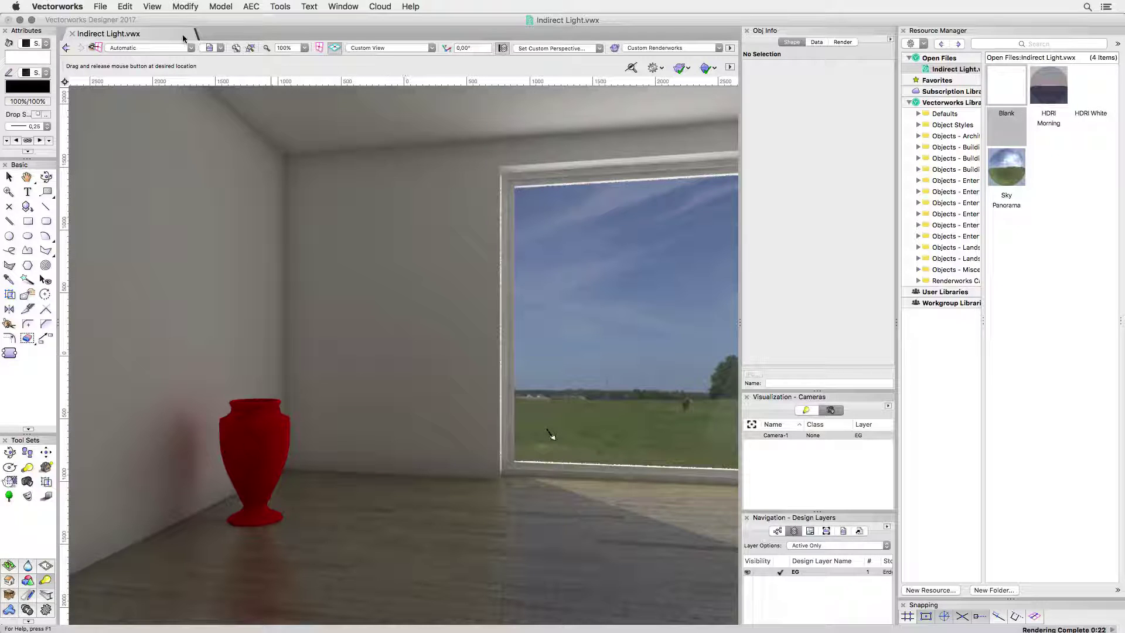
- Change the selected background for environment lighting to HDRI Morning in the lighting options
{"action": "left_click", "coordinate": [152, 6]}
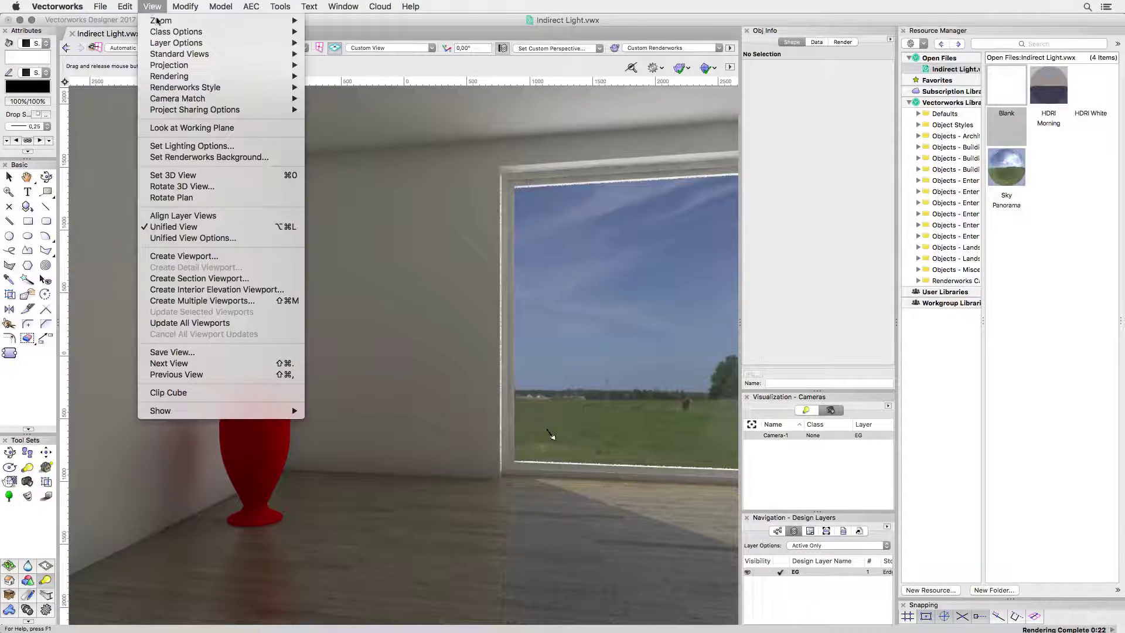
{"action": "left_click", "coordinate": [157, 145]}
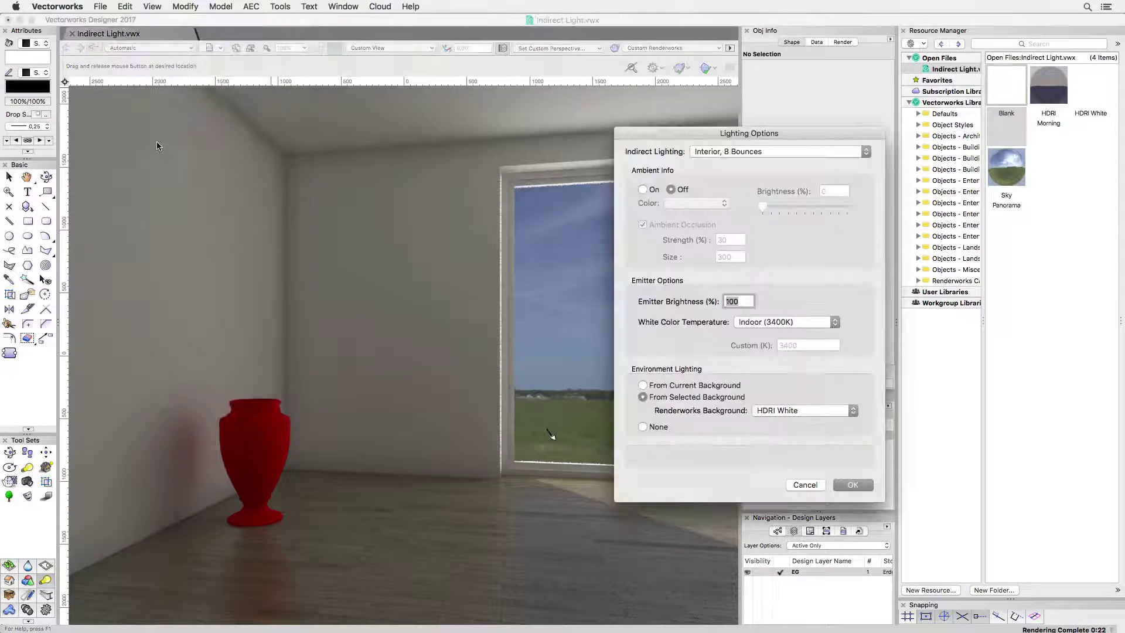
{"action": "left_click", "coordinate": [781, 411]}
{"action": "left_click", "coordinate": [785, 401]}
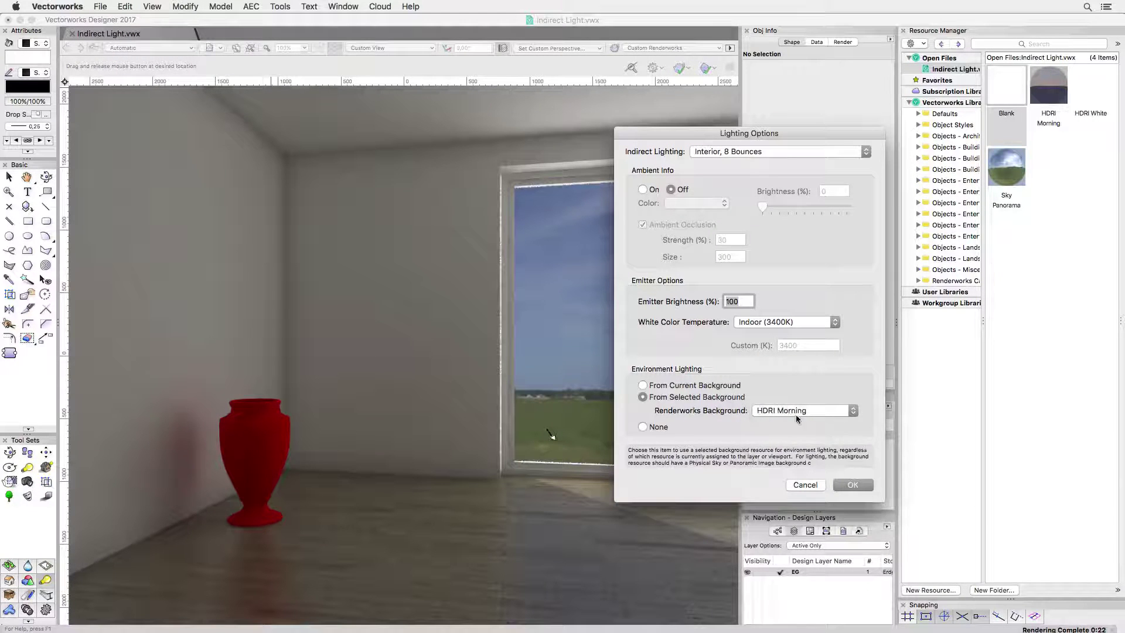
{"action": "left_click", "coordinate": [853, 484]}
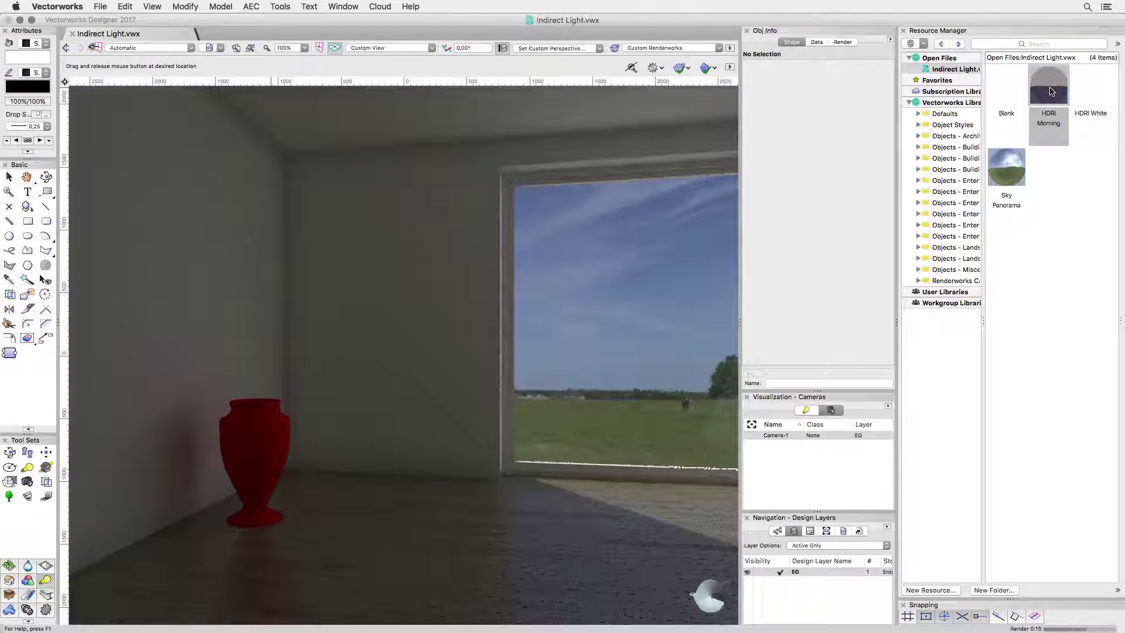
- Edit the HDRI Morning background and set its environment lighting saturation to 500%
{"action": "right_click", "coordinate": [1050, 92]}
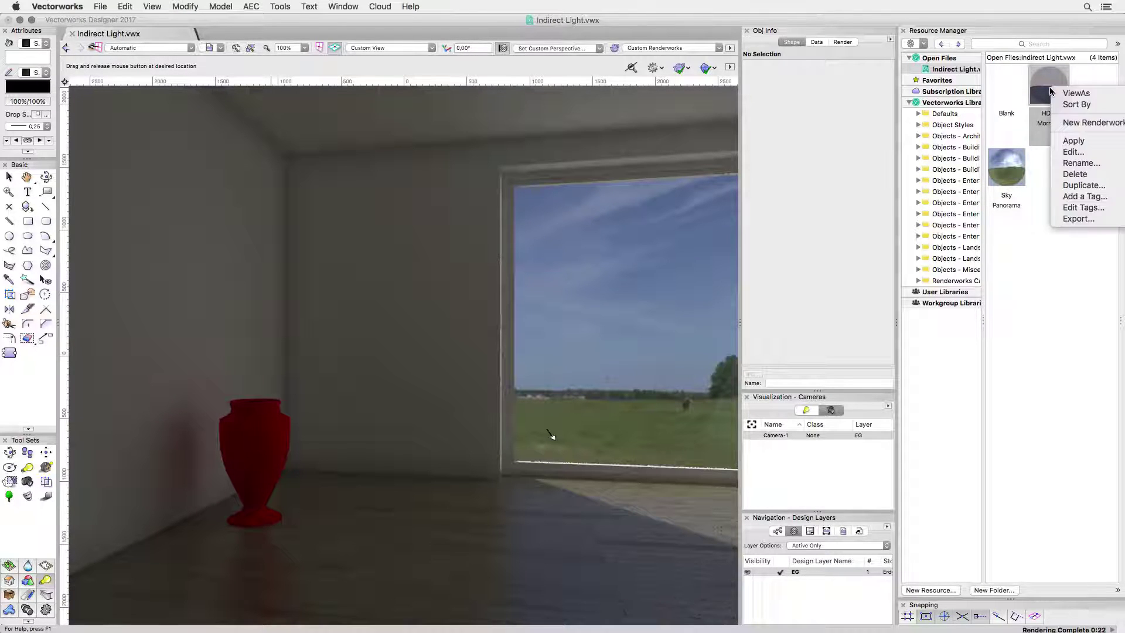
{"action": "left_click", "coordinate": [1070, 152]}
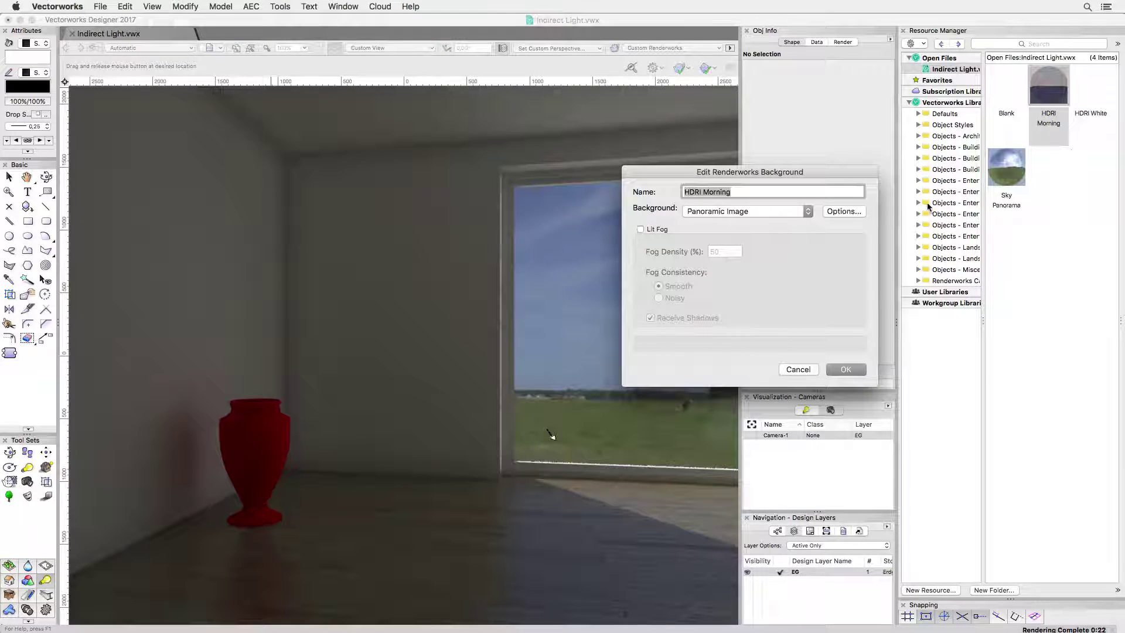
{"action": "left_click", "coordinate": [860, 213]}
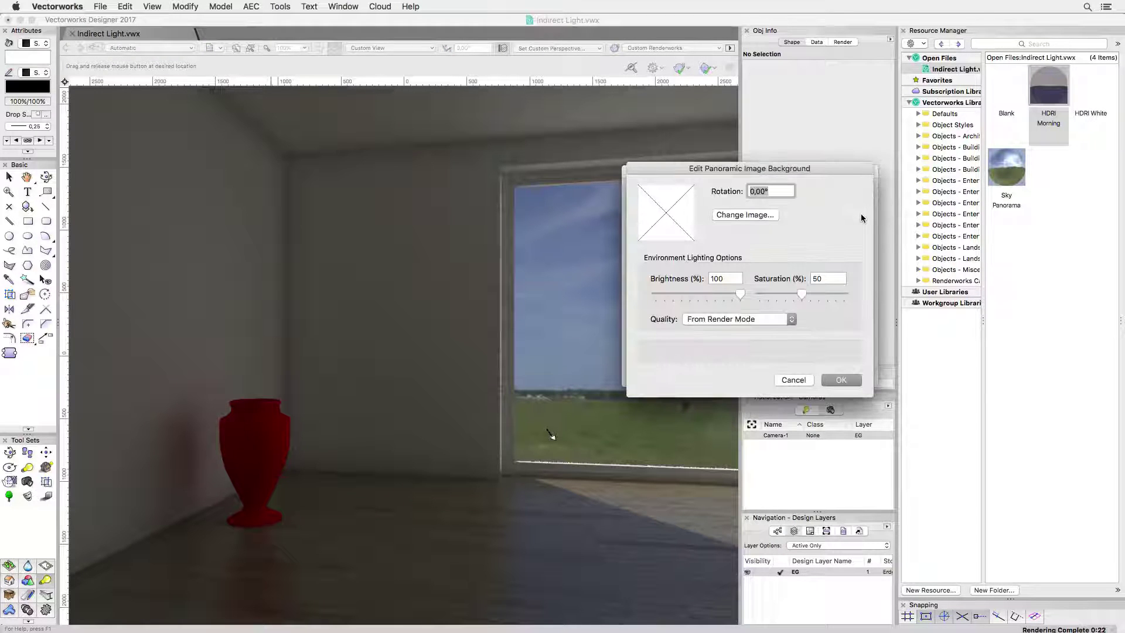
{"action": "double_click", "coordinate": [829, 278]}
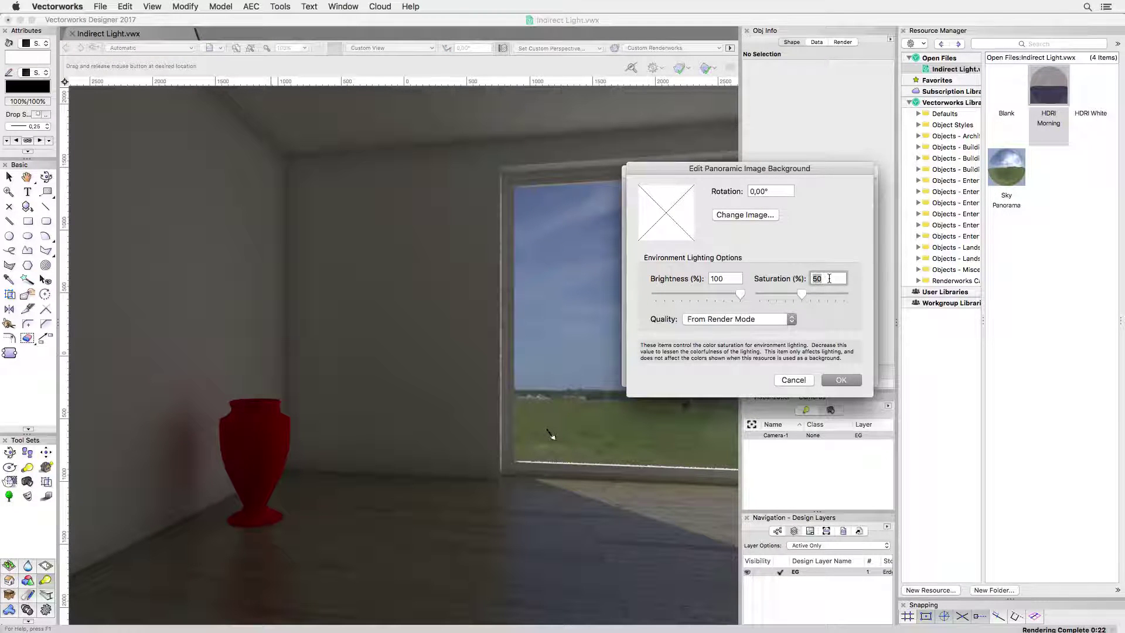
{"action": "type", "text": "500"}
{"action": "left_click", "coordinate": [839, 379]}
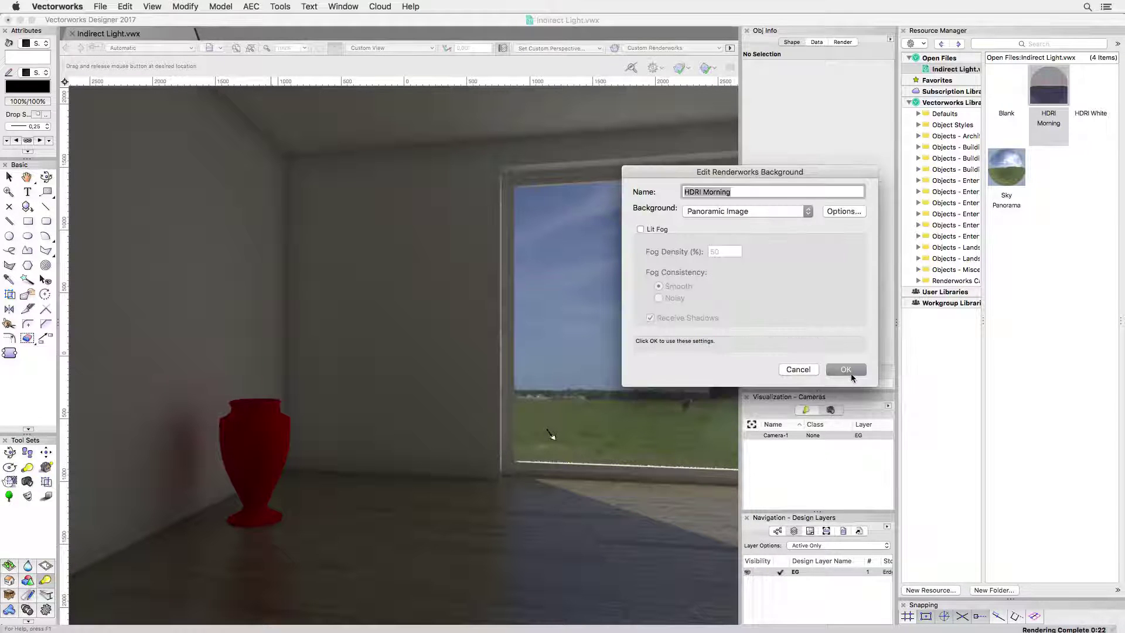
{"action": "left_click", "coordinate": [852, 370]}
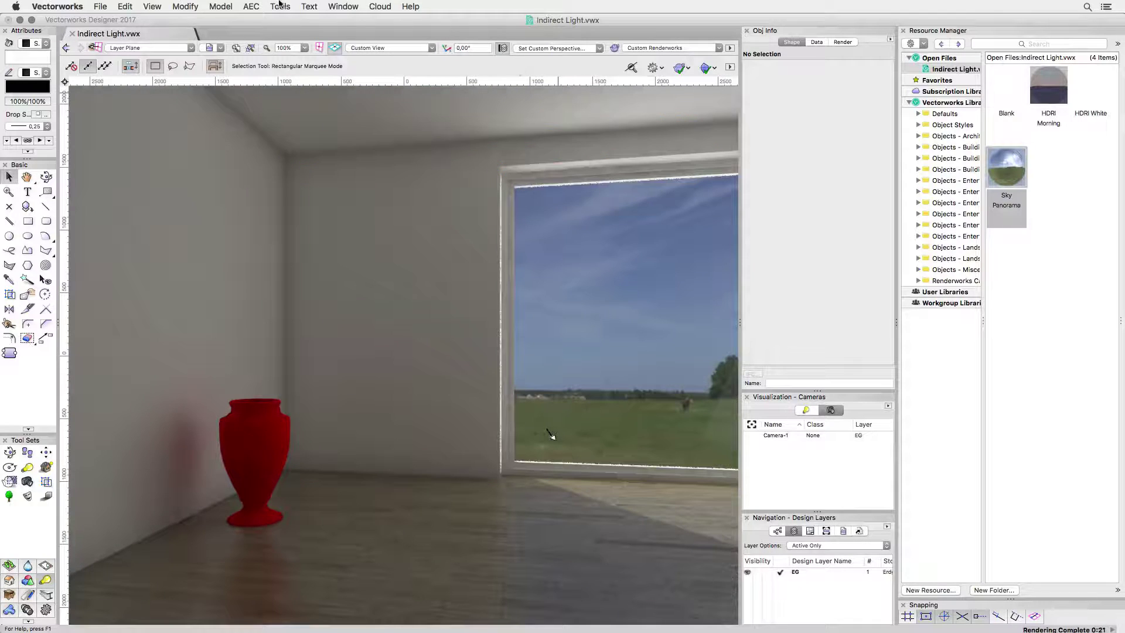
- Turn on ambient light in the lighting options and set its brightness to 50%
{"action": "left_click", "coordinate": [151, 7]}
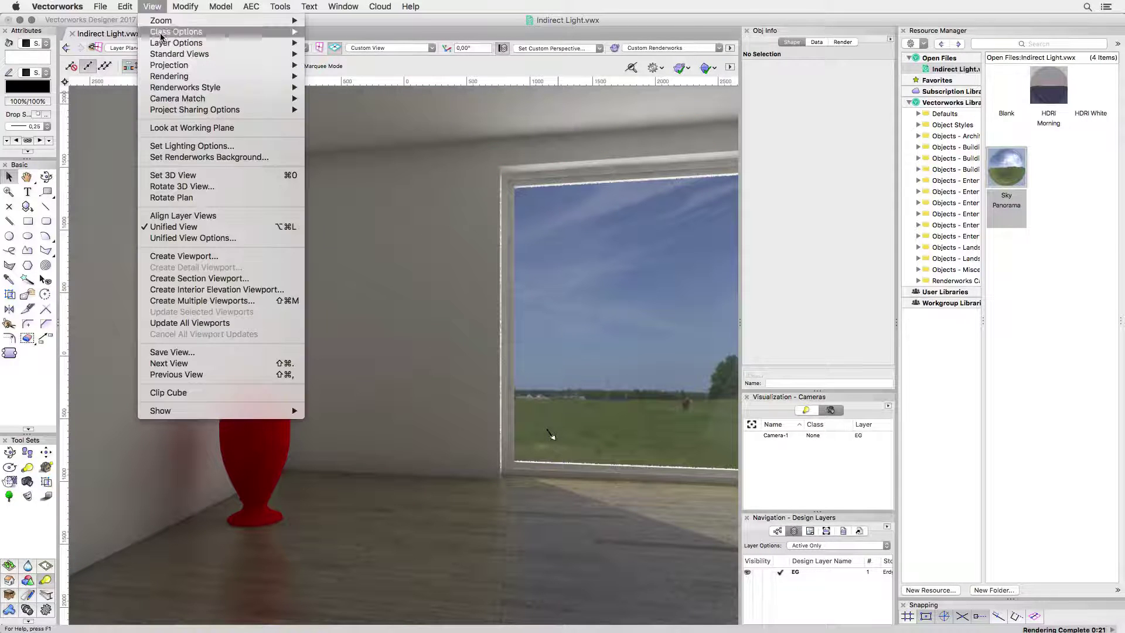
{"action": "left_click", "coordinate": [173, 146]}
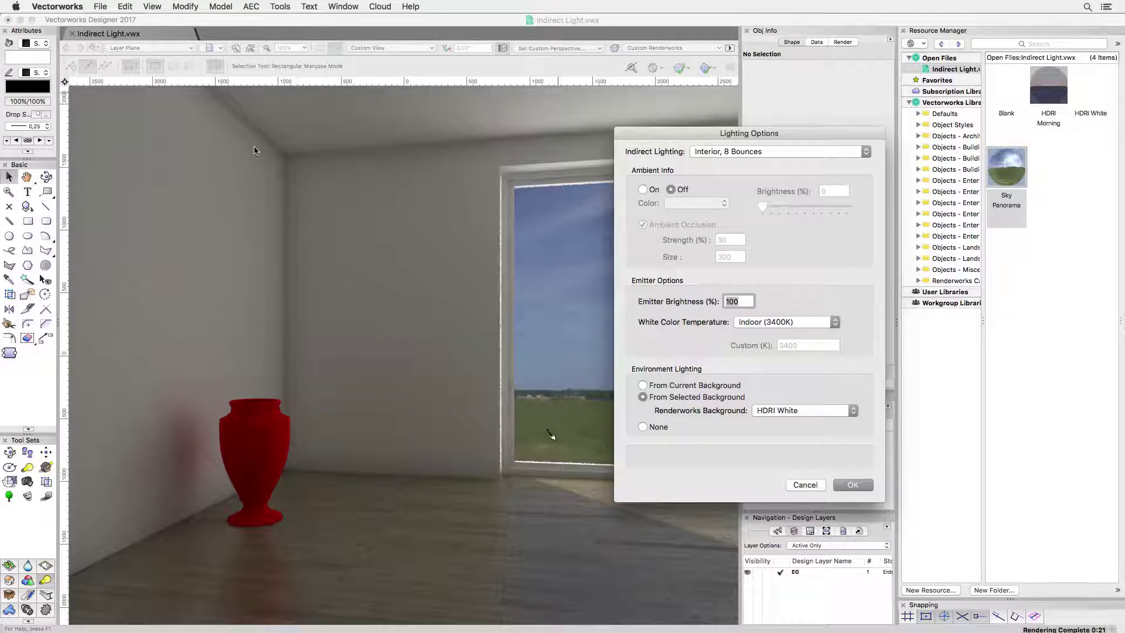
{"action": "left_click", "coordinate": [643, 190]}
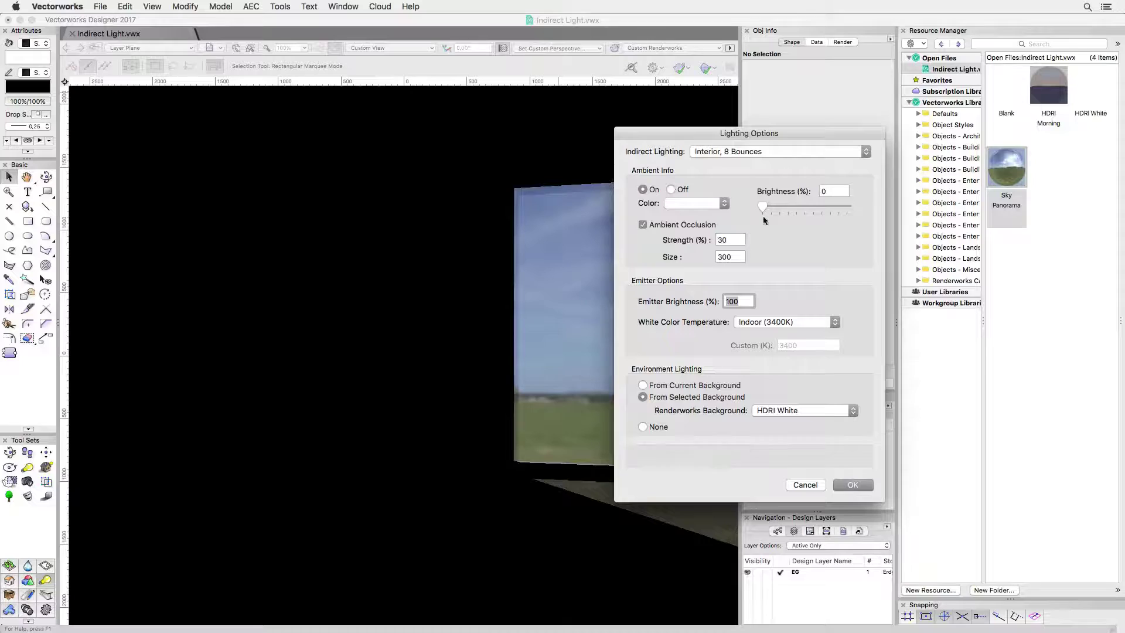
{"action": "left_click_drag", "start_coordinate": [762, 207], "coordinate": [805, 208]}
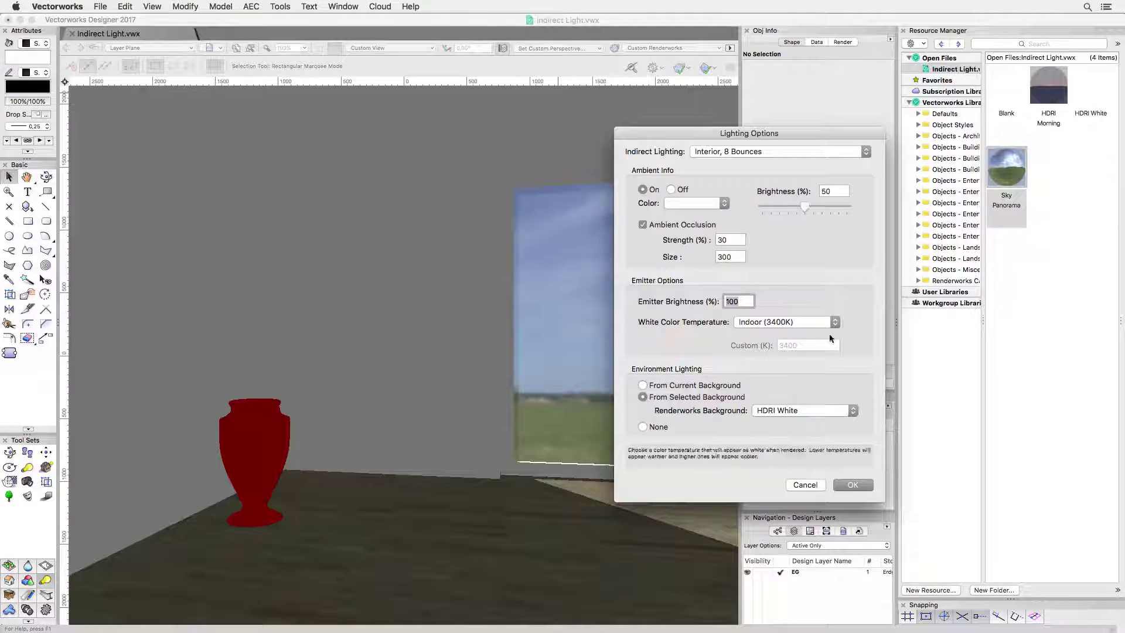
{"action": "left_click", "coordinate": [851, 485]}
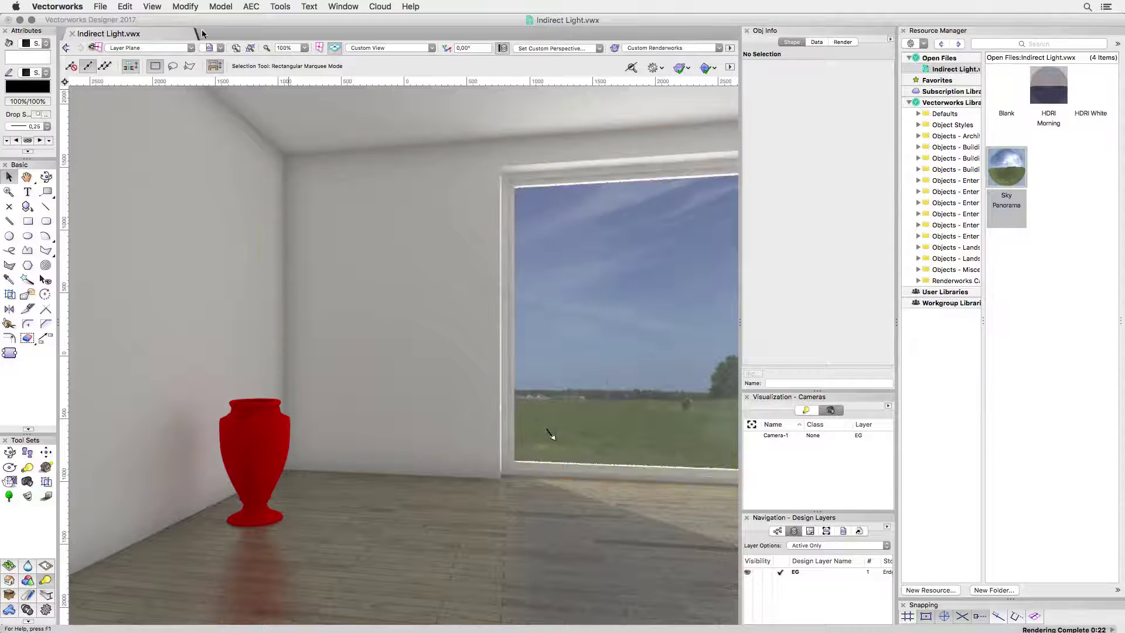
- Turn off ambient occlusion in the lighting options and render the room with that setting
{"action": "left_click", "coordinate": [152, 6]}
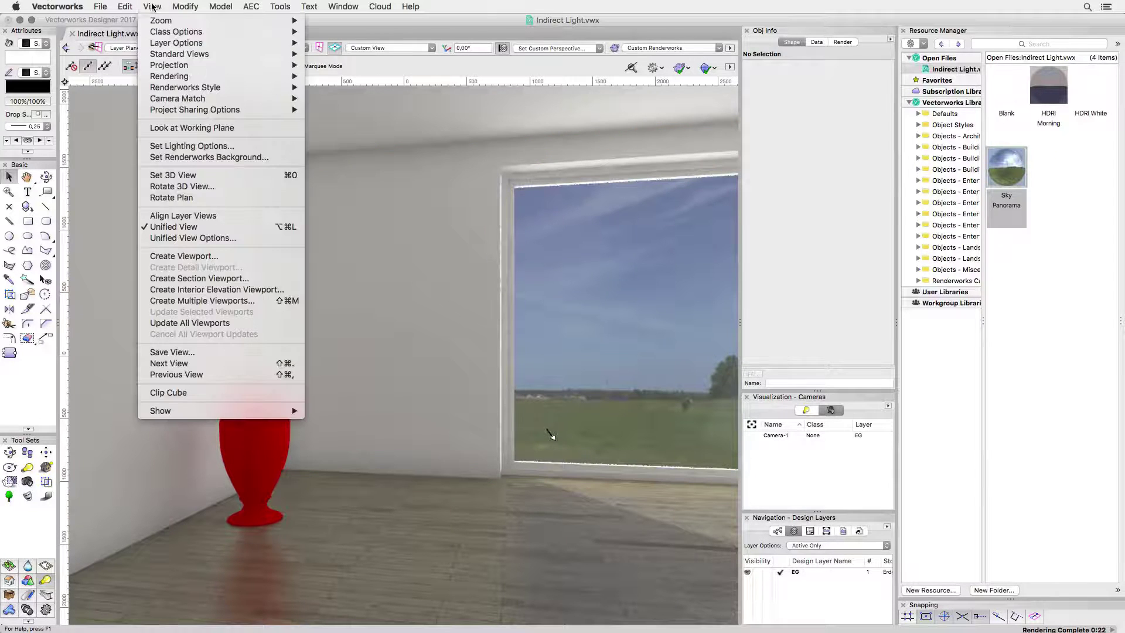
{"action": "left_click", "coordinate": [209, 146]}
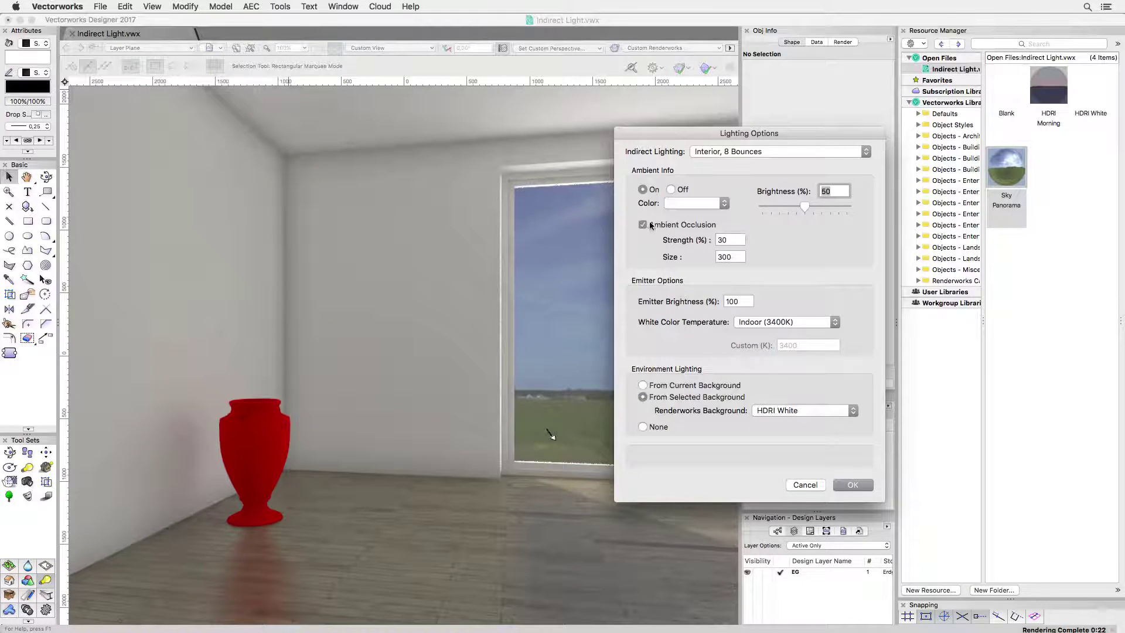
{"action": "mouse_move", "coordinate": [665, 226]}
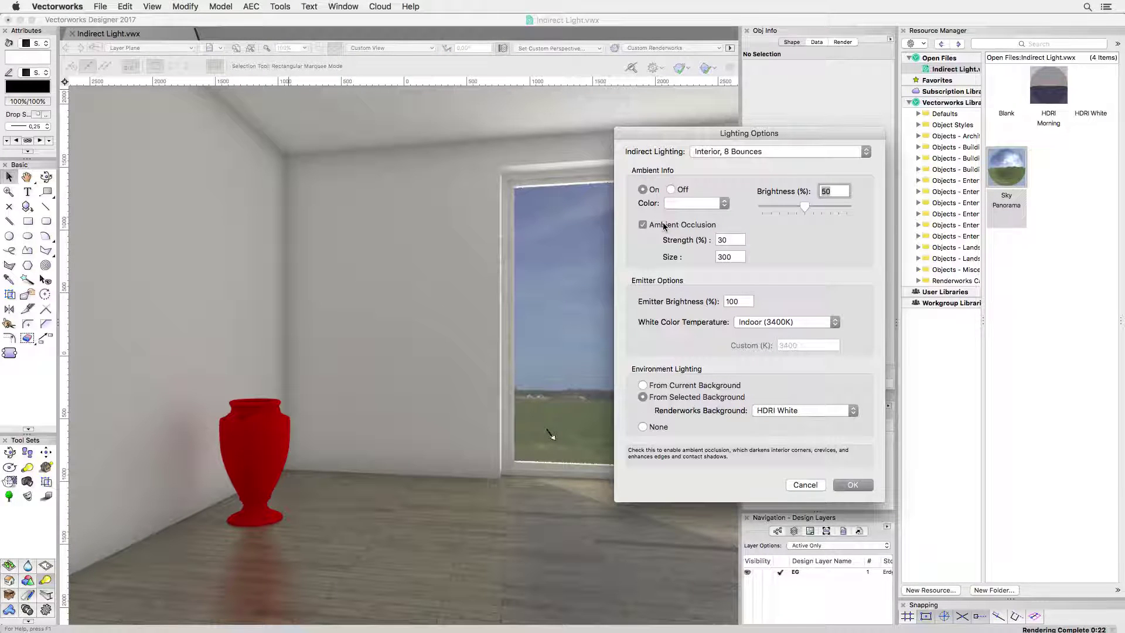
{"action": "left_click", "coordinate": [664, 226]}
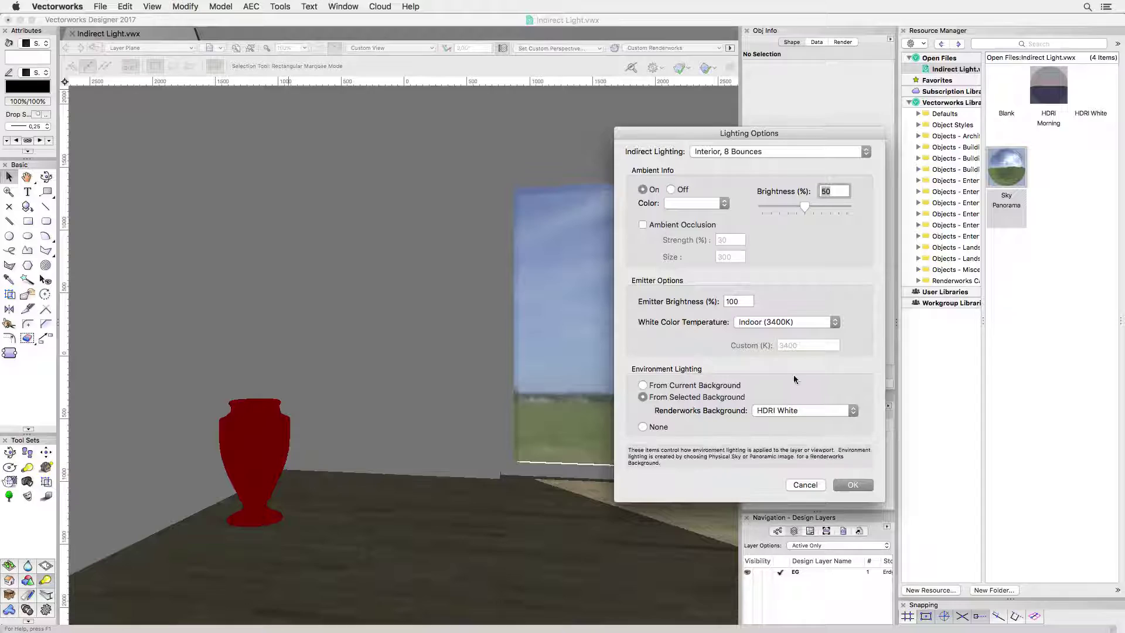
{"action": "left_click", "coordinate": [858, 484]}
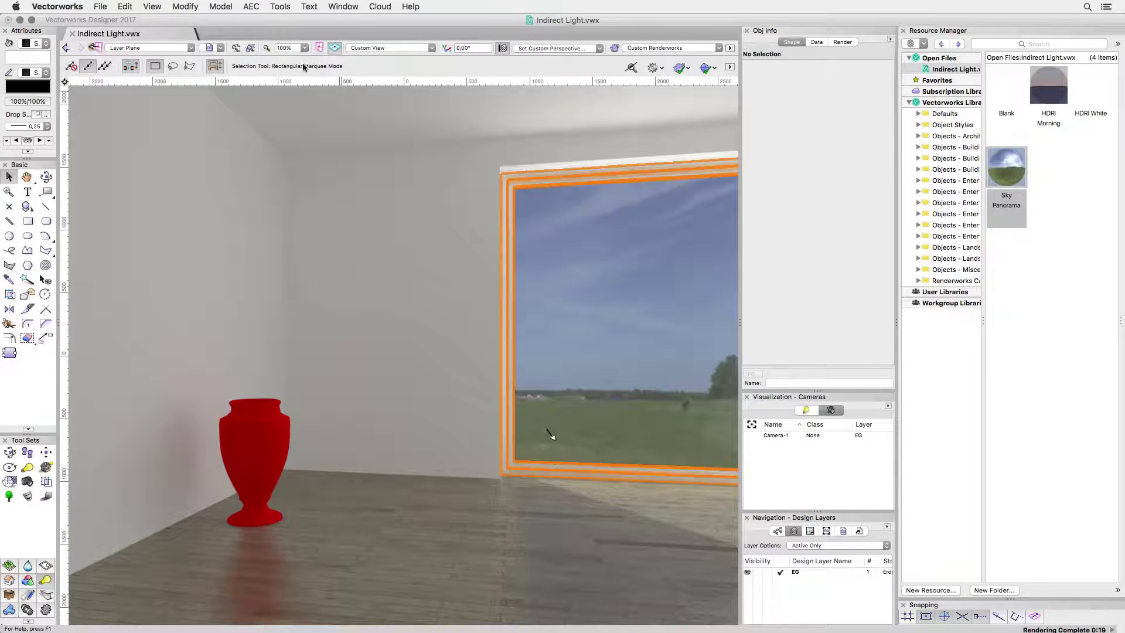
- Enable ambient occlusion in the lighting options with a strength of 60% and a size of 600
{"action": "left_click", "coordinate": [151, 6]}
{"action": "left_click", "coordinate": [185, 6]}
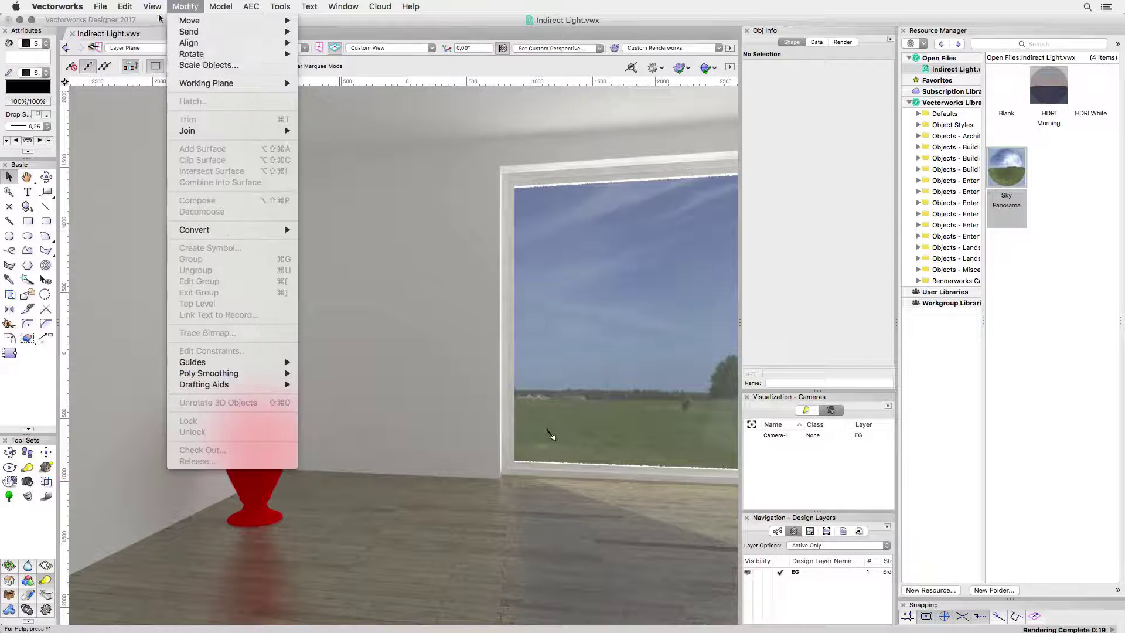
{"action": "mouse_move", "coordinate": [152, 7]}
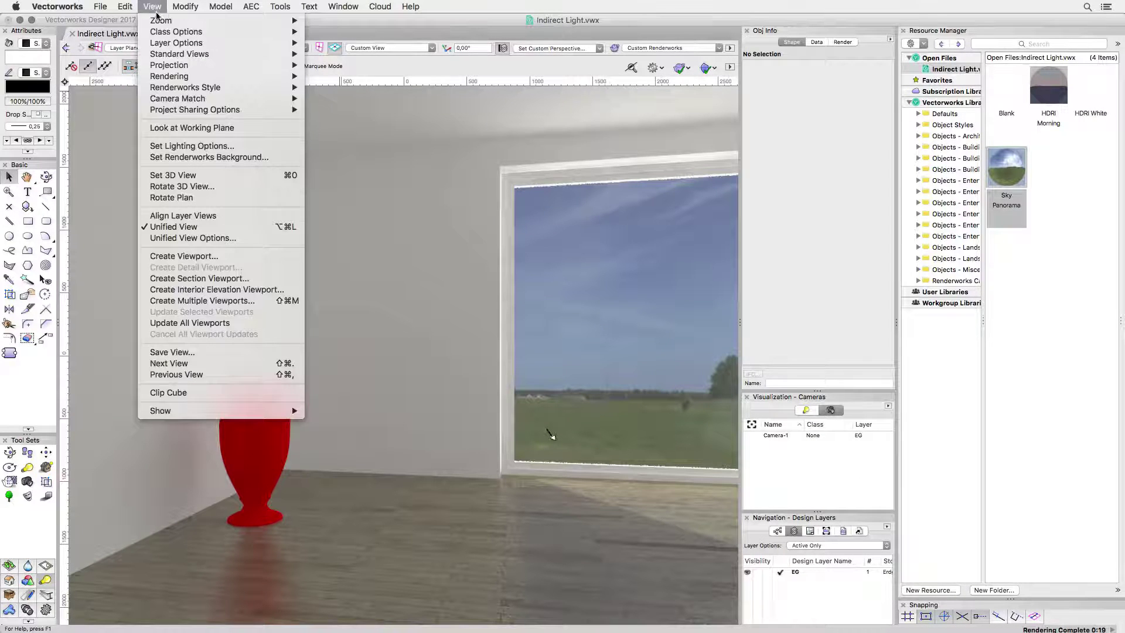
{"action": "left_click", "coordinate": [182, 147]}
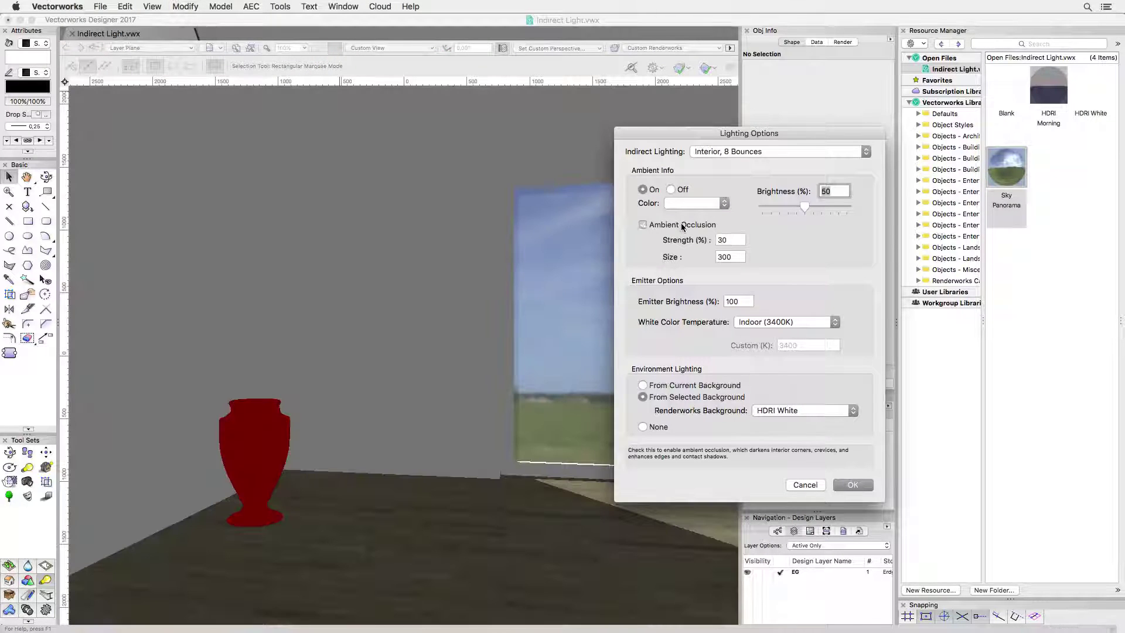
{"action": "left_click", "coordinate": [682, 227]}
{"action": "left_click", "coordinate": [730, 241]}
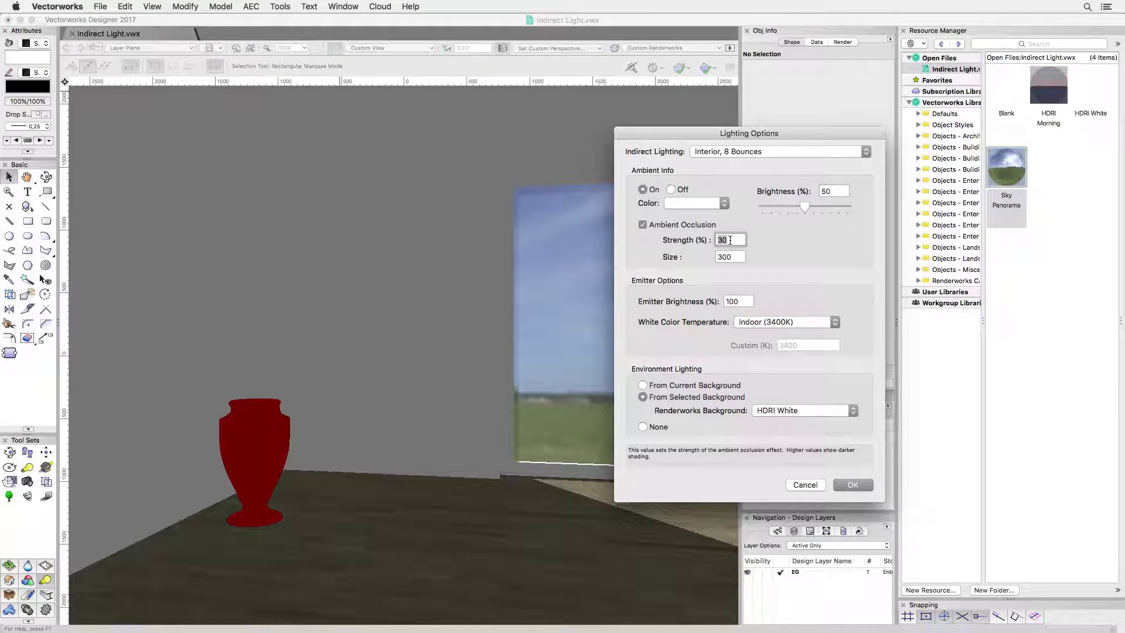
{"action": "type", "text": "60"}
{"action": "key", "text": "Tab"}
{"action": "type", "text": "60"}
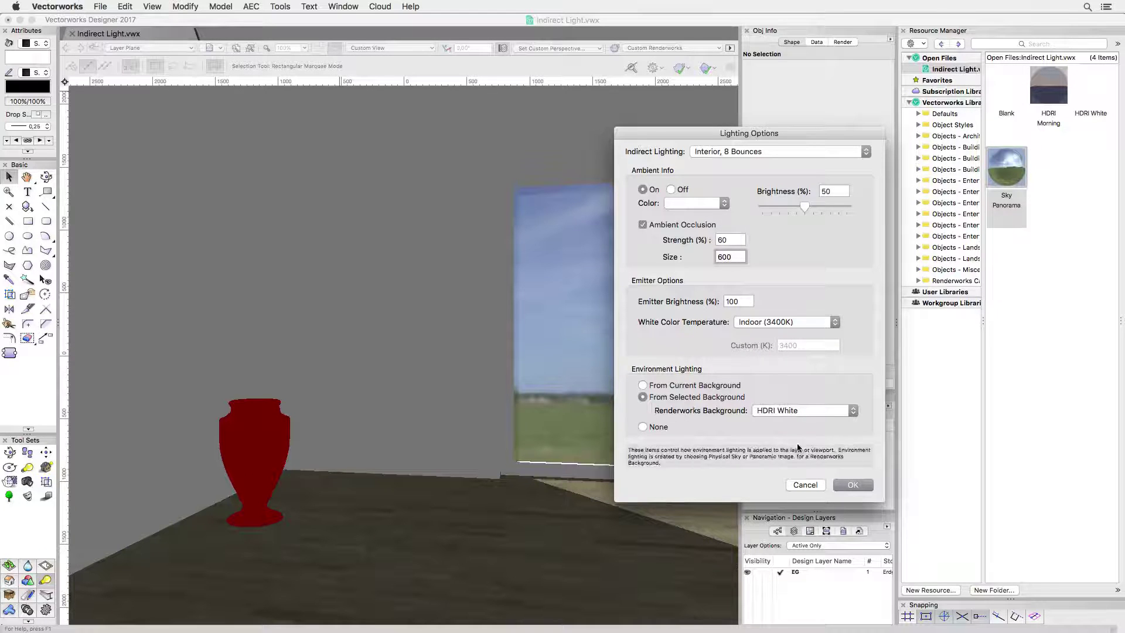
{"action": "left_click", "coordinate": [853, 486]}
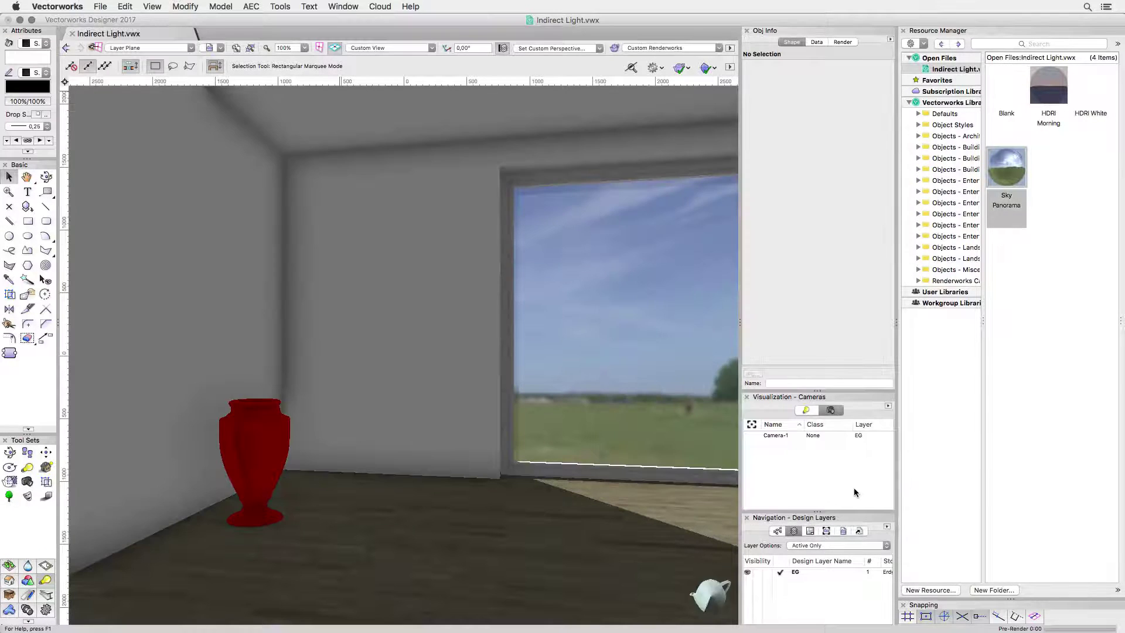